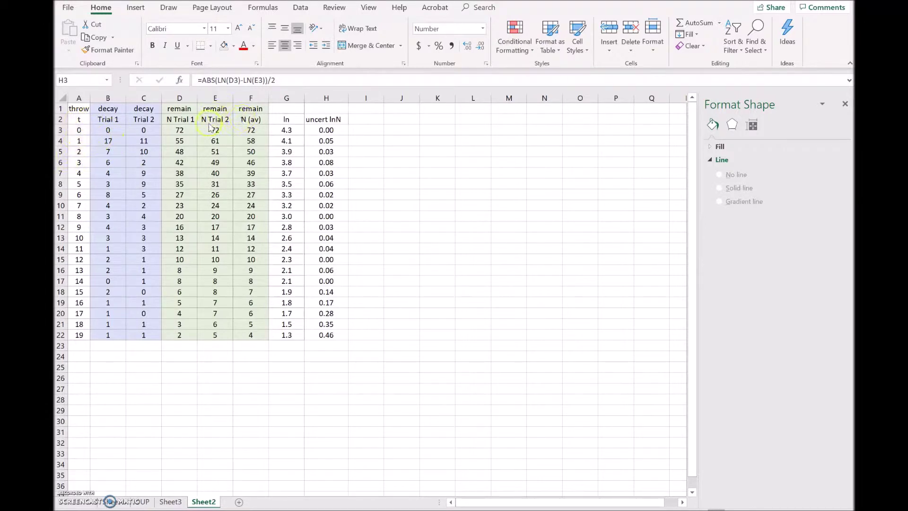
Insert a scatter chart of N (av) against t from A2:A22 and F2:F22, and place it beside the data table.
click(79, 119)
drag(81, 140, 80, 334)
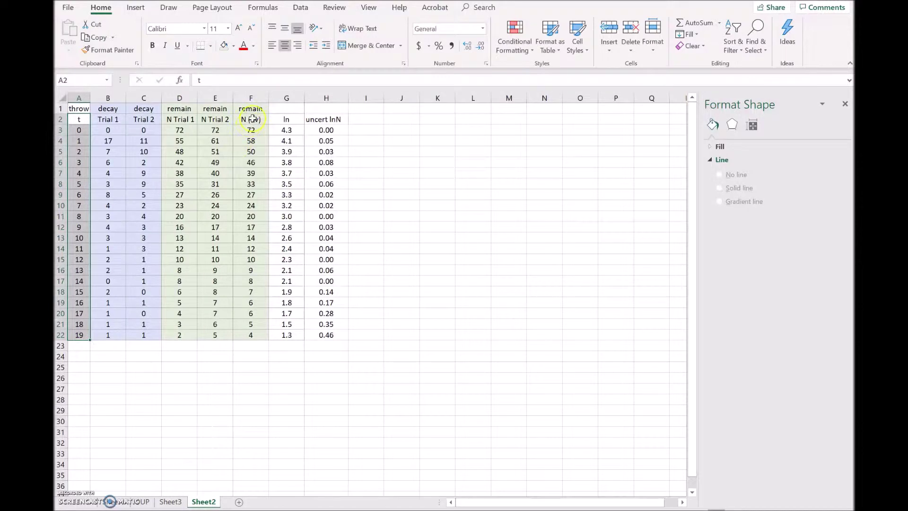
drag(252, 119, 241, 335)
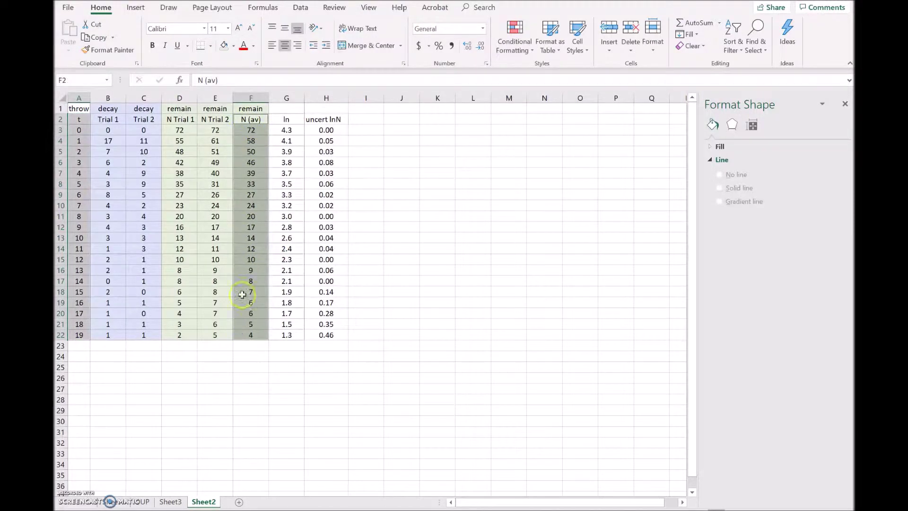
click(135, 7)
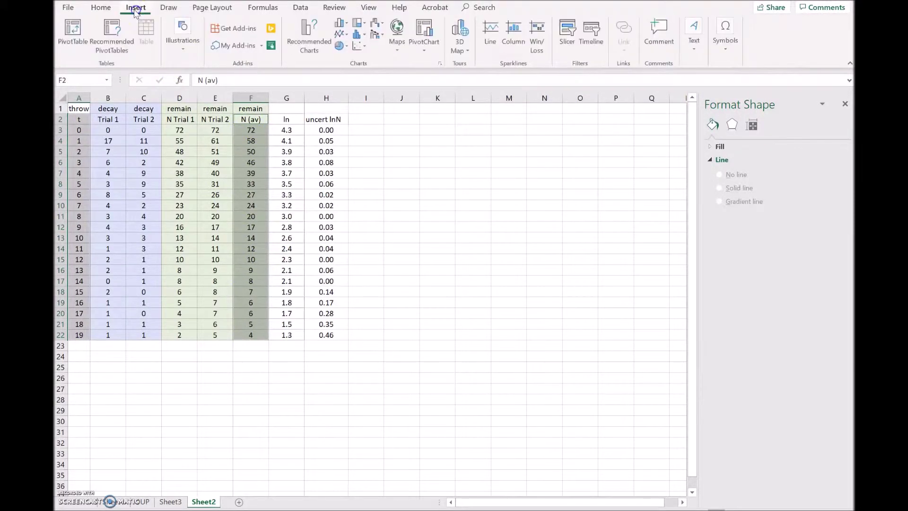
click(358, 48)
click(368, 82)
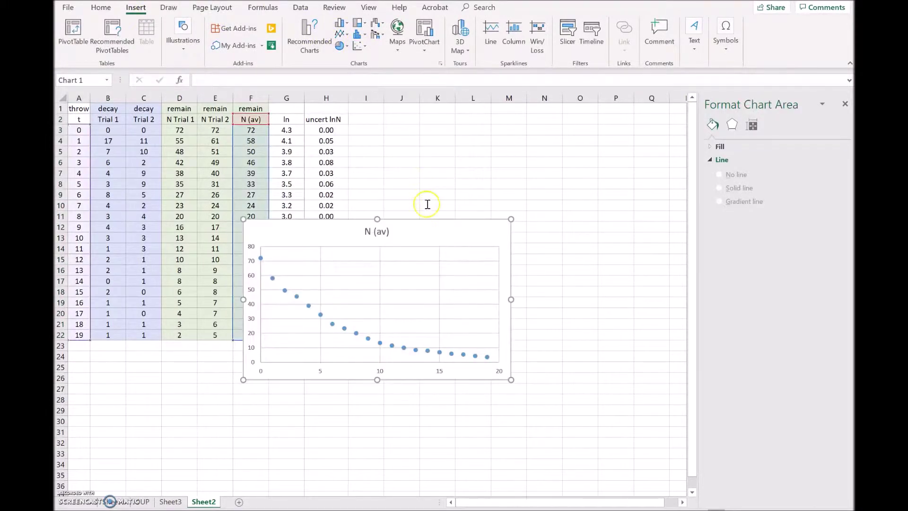
mouse_move(424, 237)
mouse_down()
mouse_move(557, 123)
mouse_move(540, 131)
mouse_up()
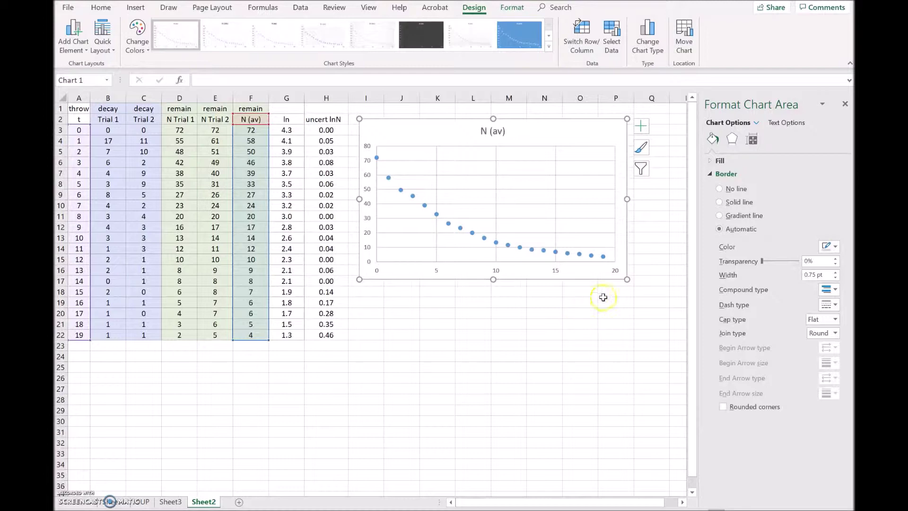
Add an exponential trendline to the N (av) scatter chart.
click(640, 126)
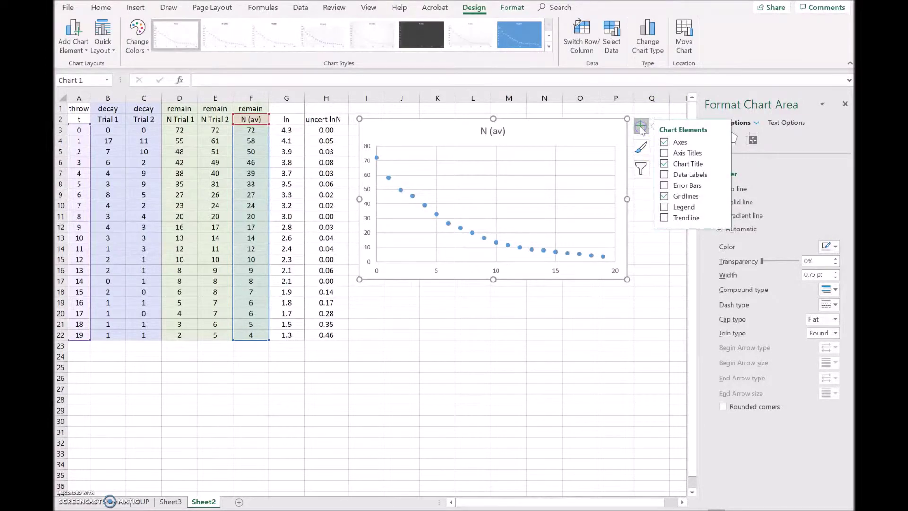
click(721, 217)
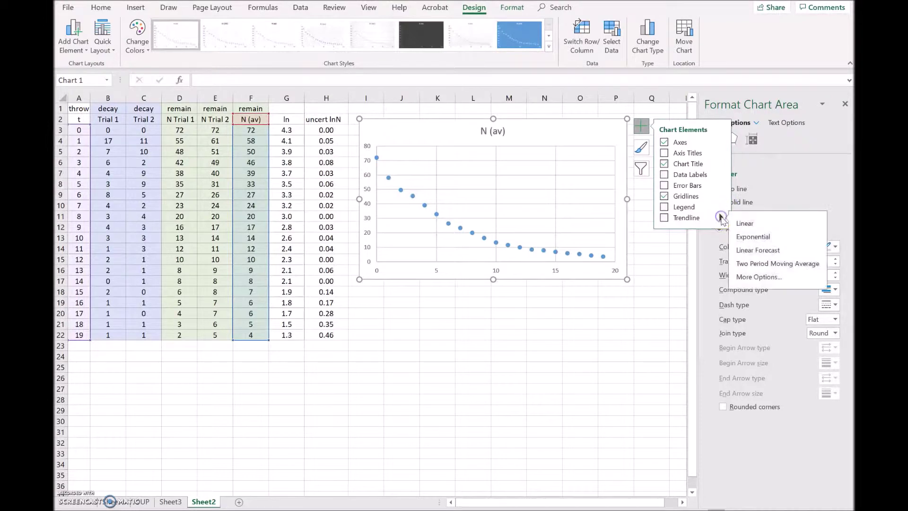
click(749, 239)
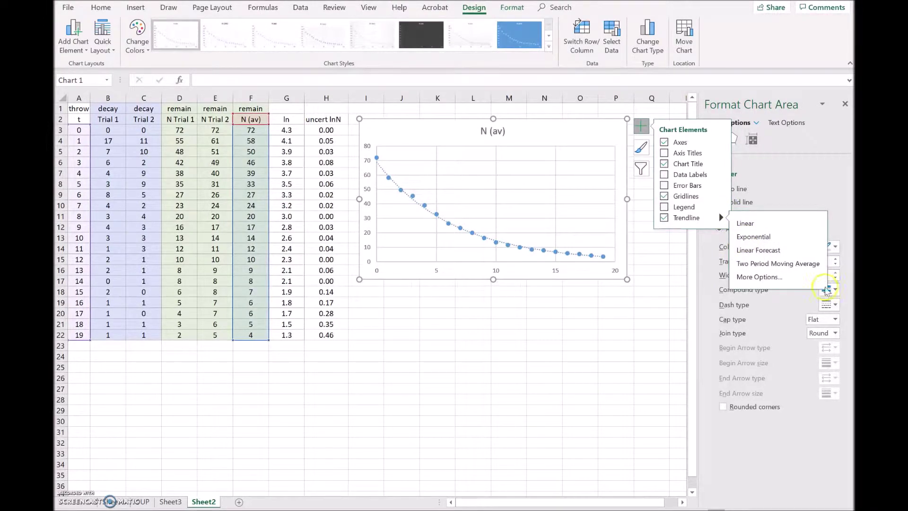
Open the additional trendline options for the N (av) chart and delete the extra linear trendline.
click(769, 278)
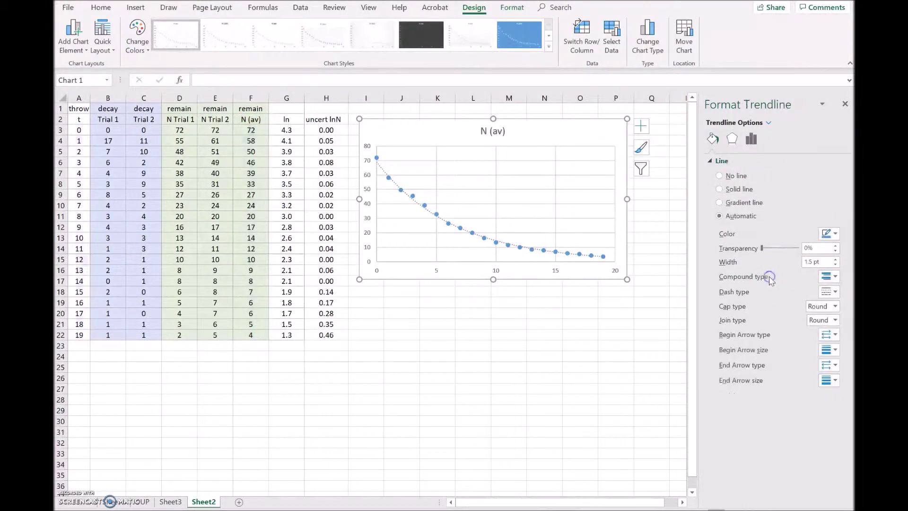
click(751, 139)
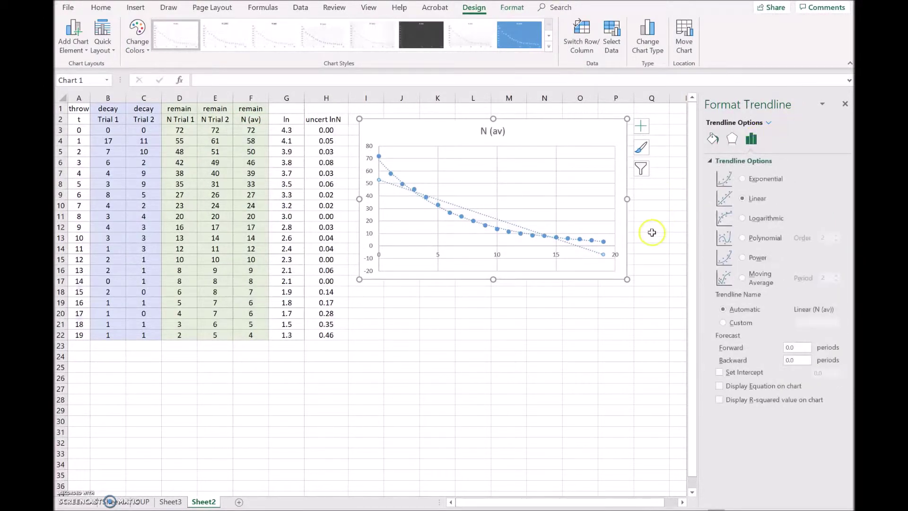
click(586, 253)
key(Delete)
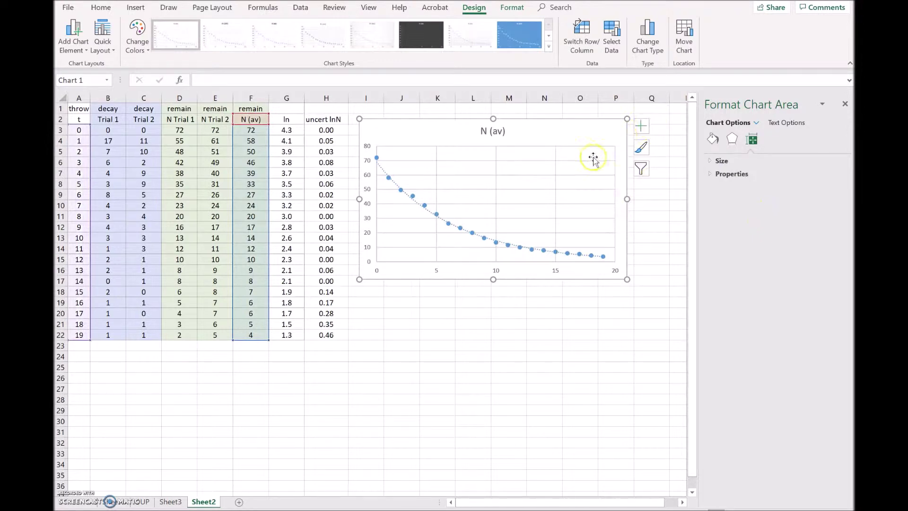
Undo the chart edits until the N (av) scatter chart is gone from the sheet.
click(551, 325)
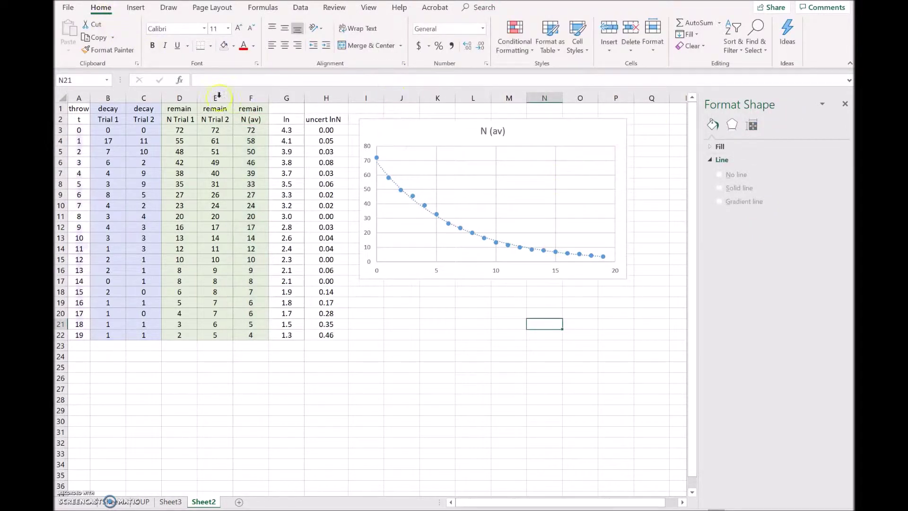
key(ctrl+z)
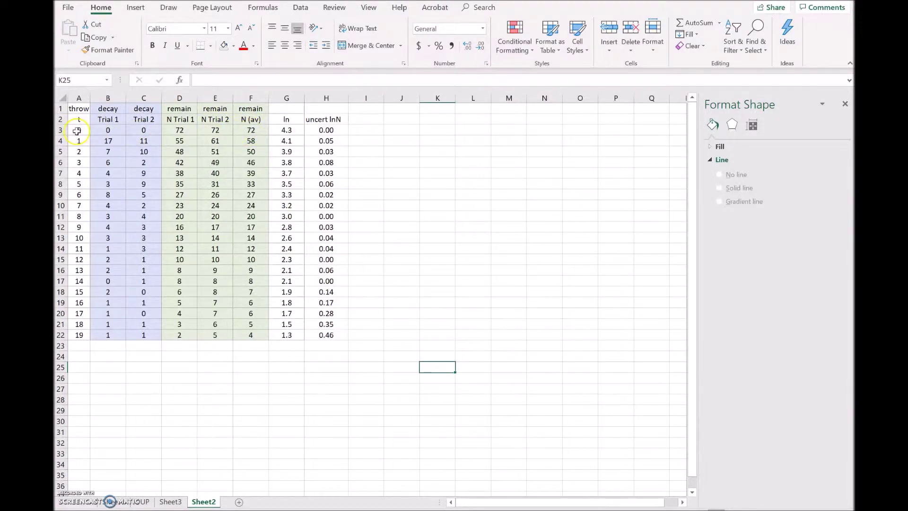
Plot N (av) against t from F2:F22 and A2:A22 as a markers-only scatter chart, positioned beside the table near row 2.
drag(79, 119, 76, 335)
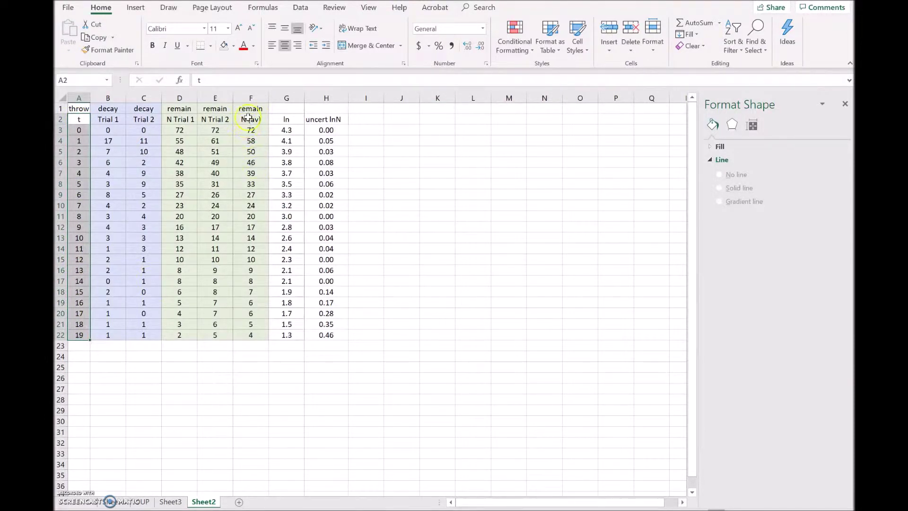
drag(248, 117, 250, 333)
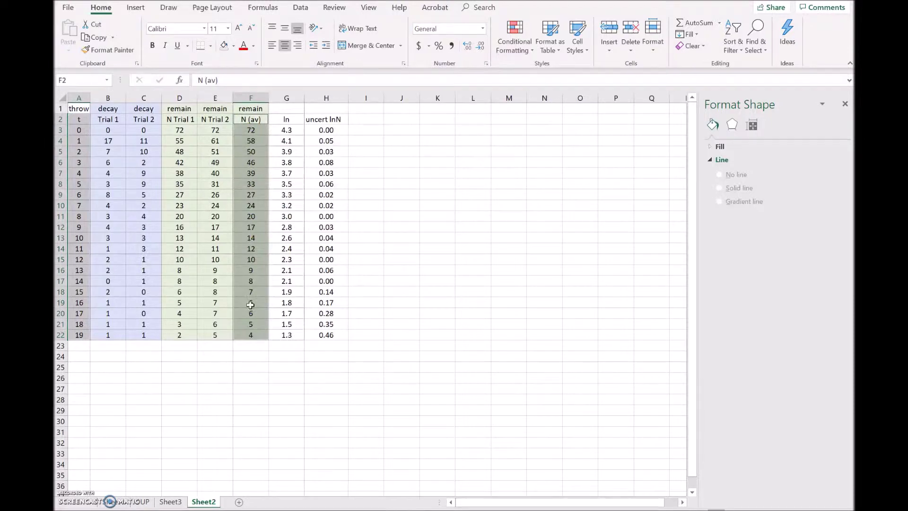
click(136, 8)
click(353, 46)
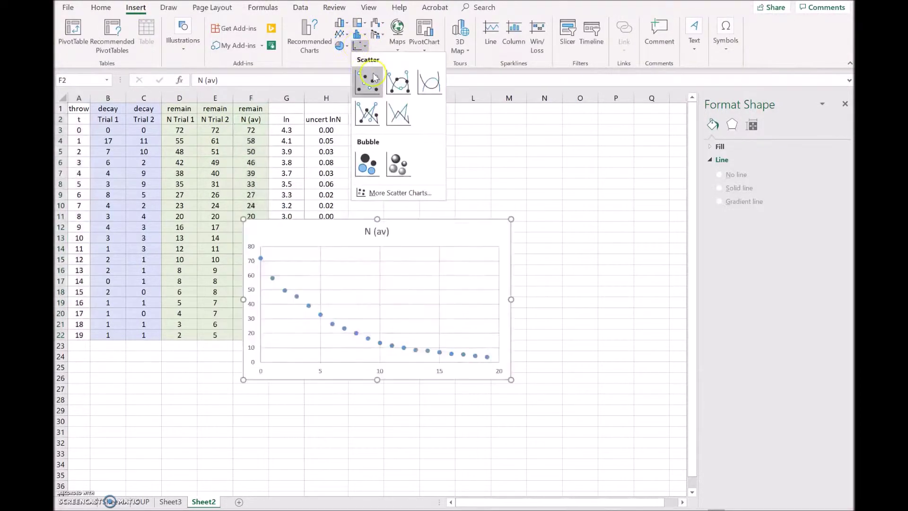
click(369, 84)
drag(422, 228, 544, 128)
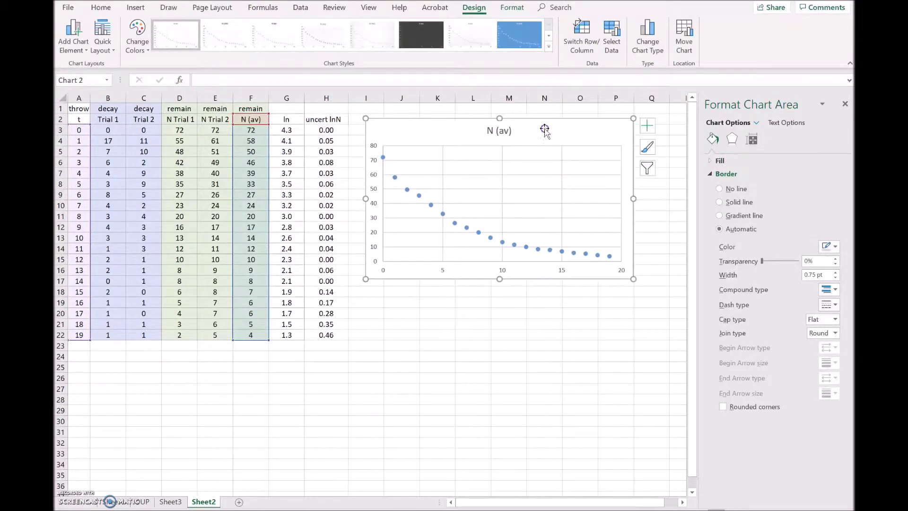
Add an exponential trendline to the N (av) chart's data points.
click(507, 380)
click(648, 125)
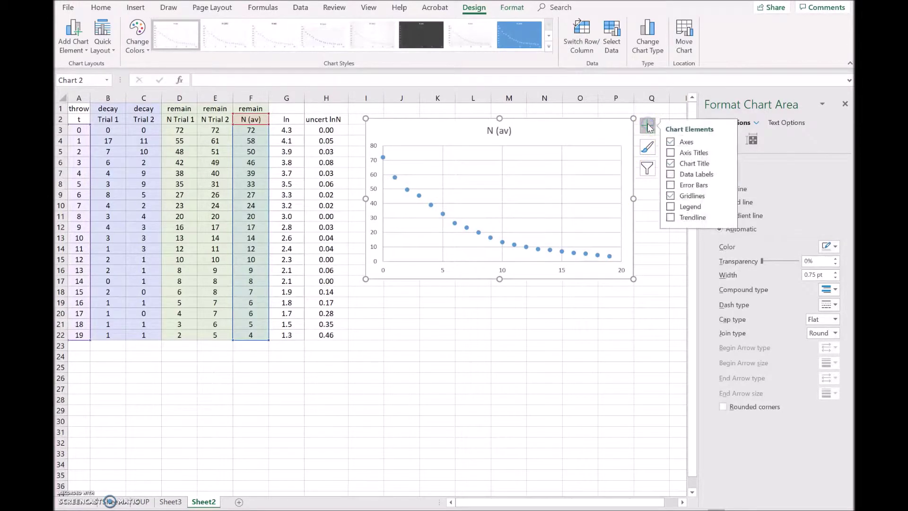
click(729, 219)
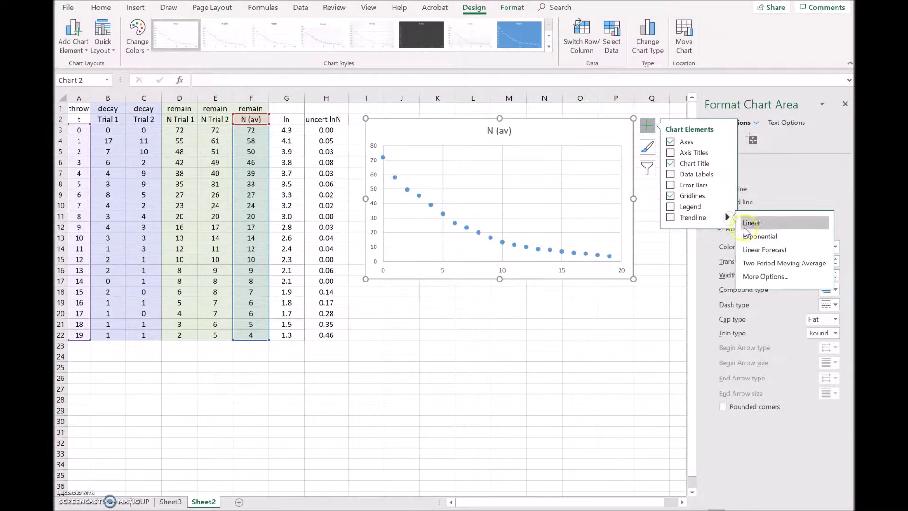
click(756, 237)
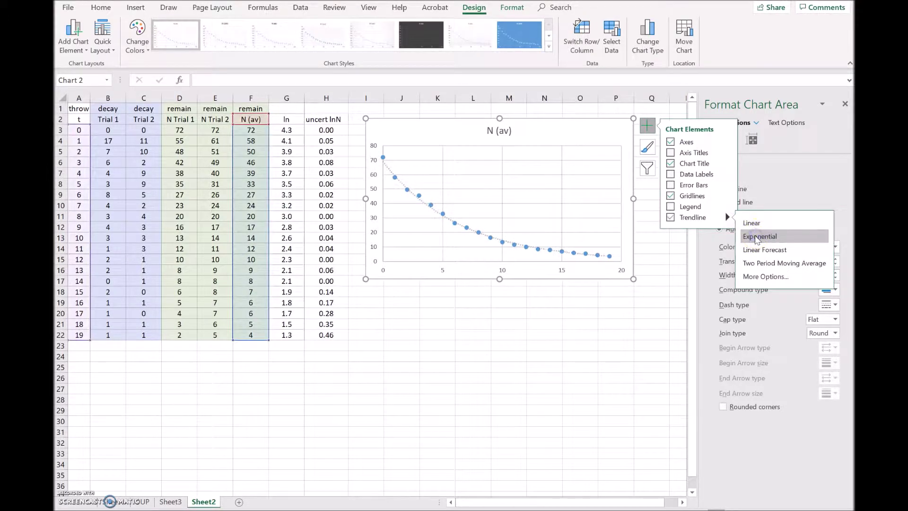
In the detailed trendline options, set the type to Exponential and display the equation and R-squared value on the N (av) chart.
click(771, 280)
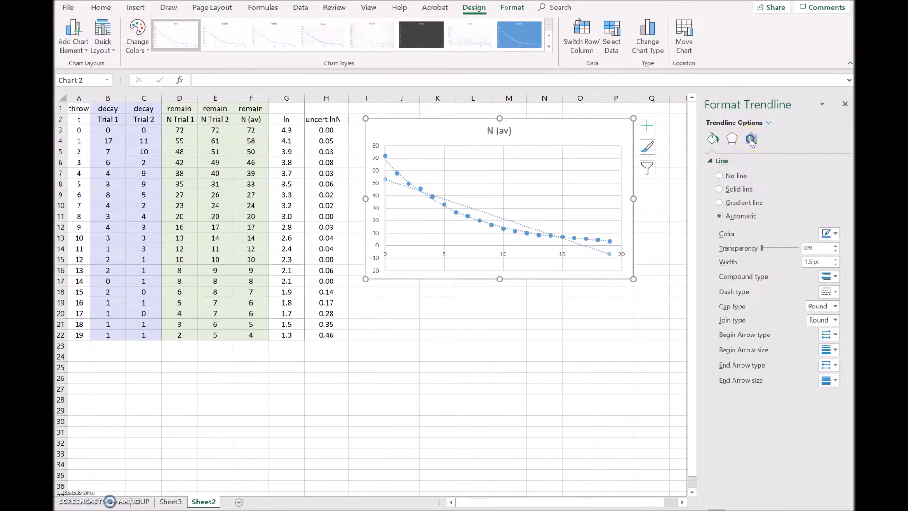
click(752, 139)
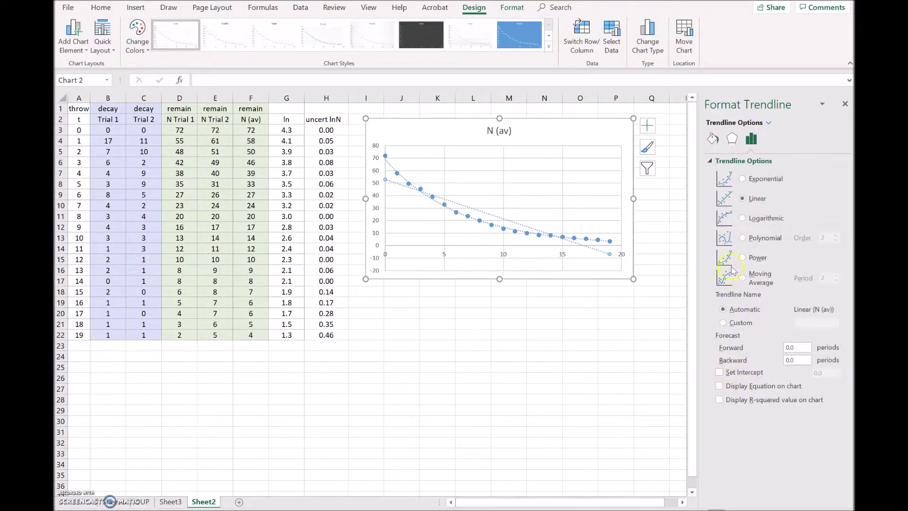
click(745, 181)
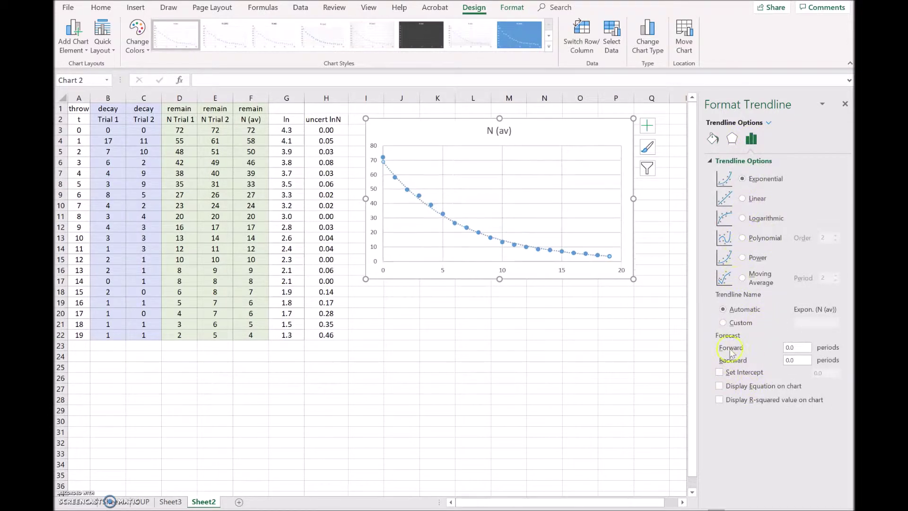
click(720, 386)
click(719, 401)
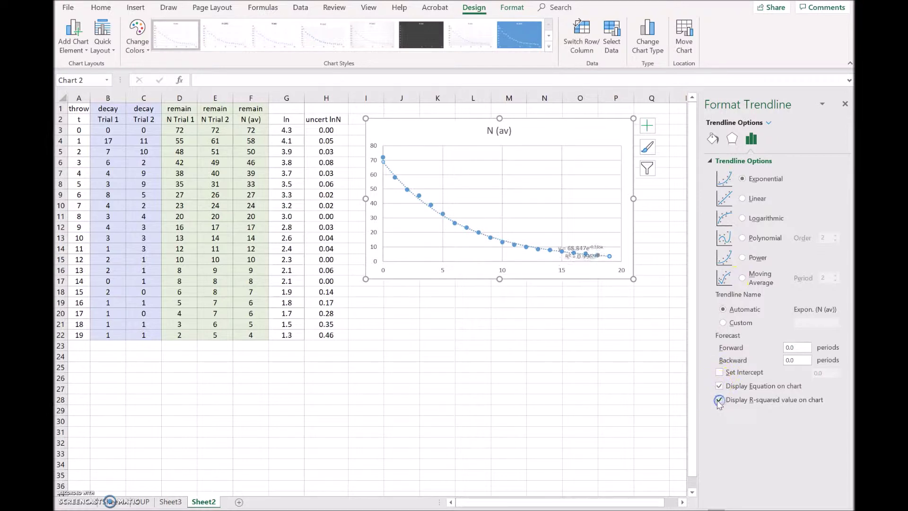
Move the trendline equation label to the empty area above the curve and set its font size to 12.
click(581, 248)
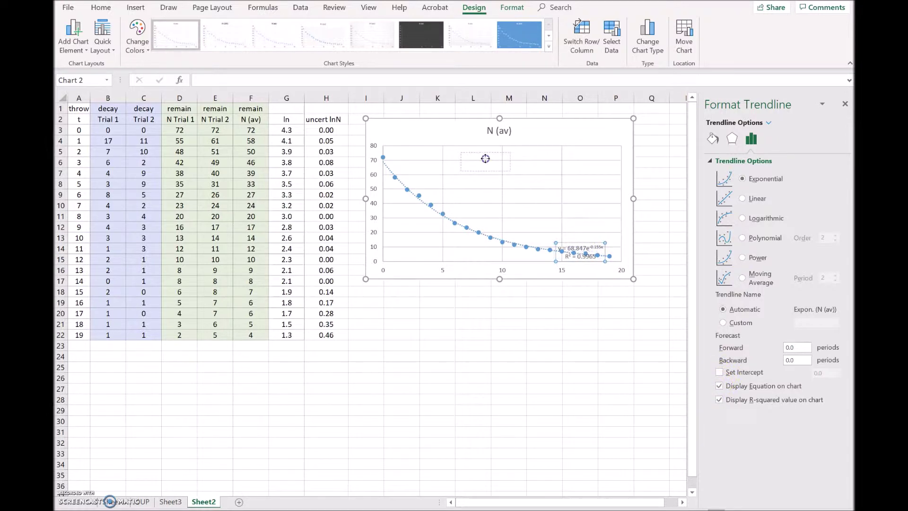
drag(485, 160, 485, 160)
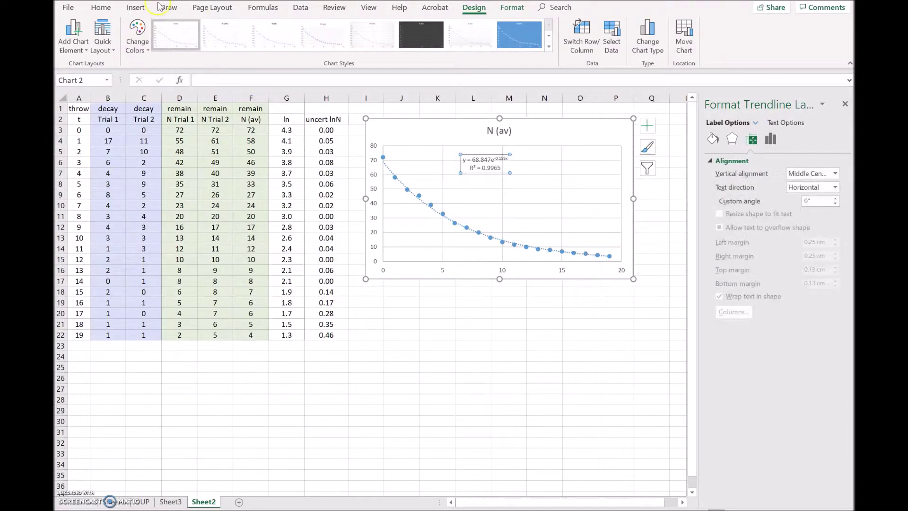
click(104, 9)
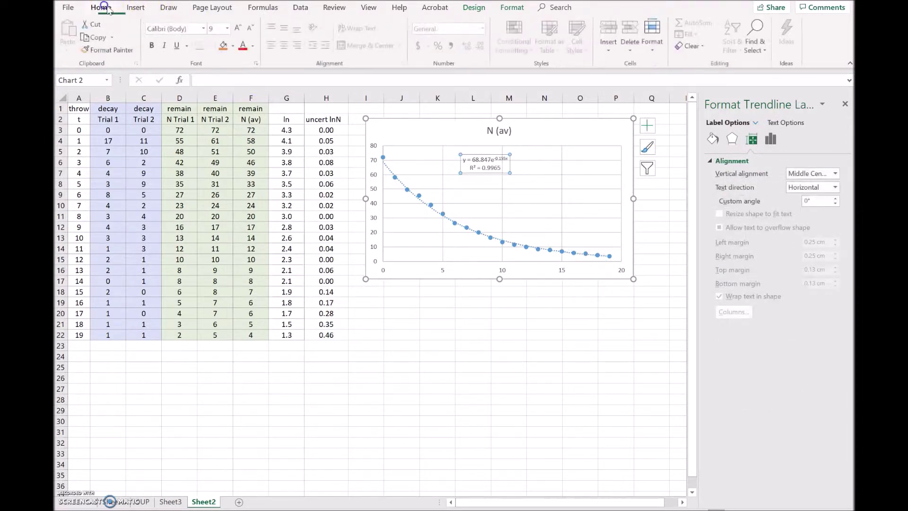
click(228, 28)
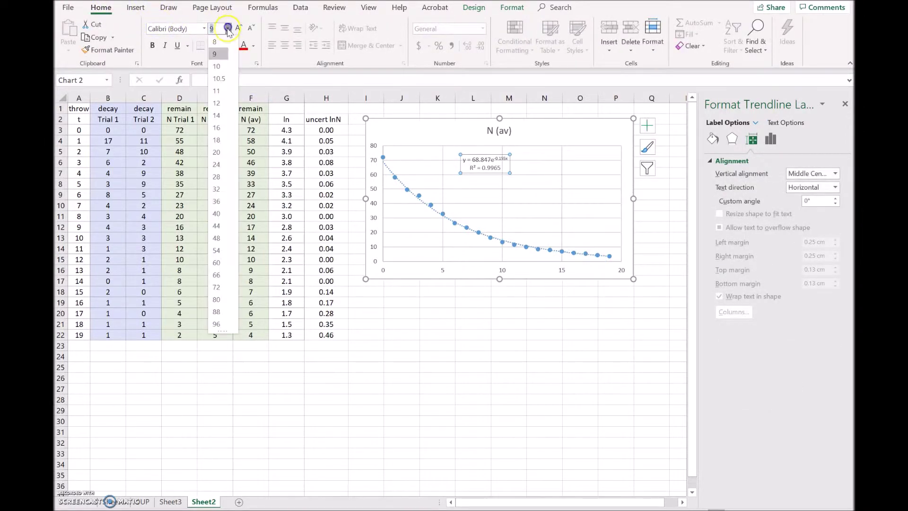
click(218, 103)
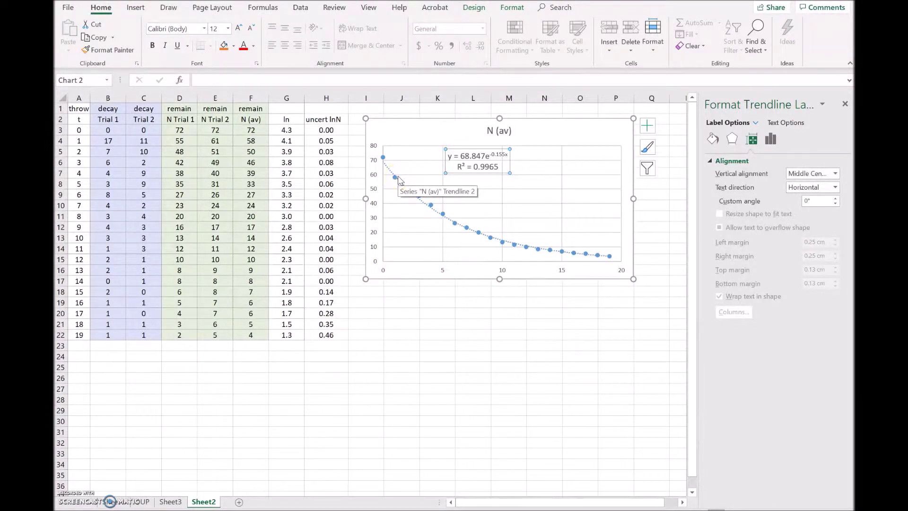
click(385, 166)
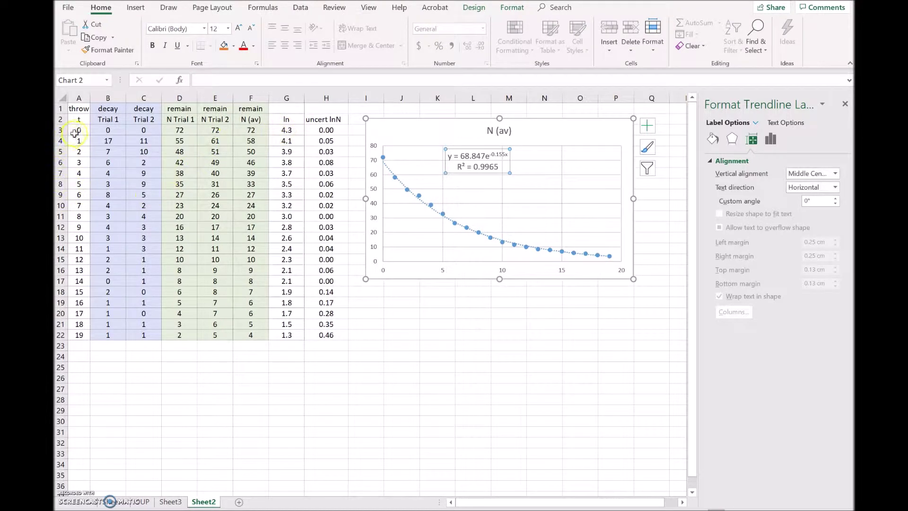
Insert a markers-only scatter chart of ln against t from A2:A22 and G2:G22, placed directly below the N (av) chart.
drag(80, 119, 88, 335)
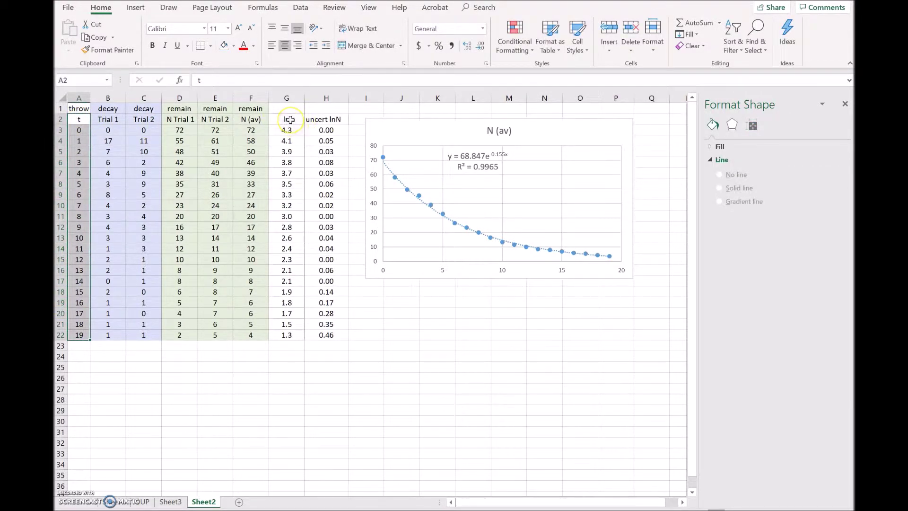
drag(290, 120, 287, 335)
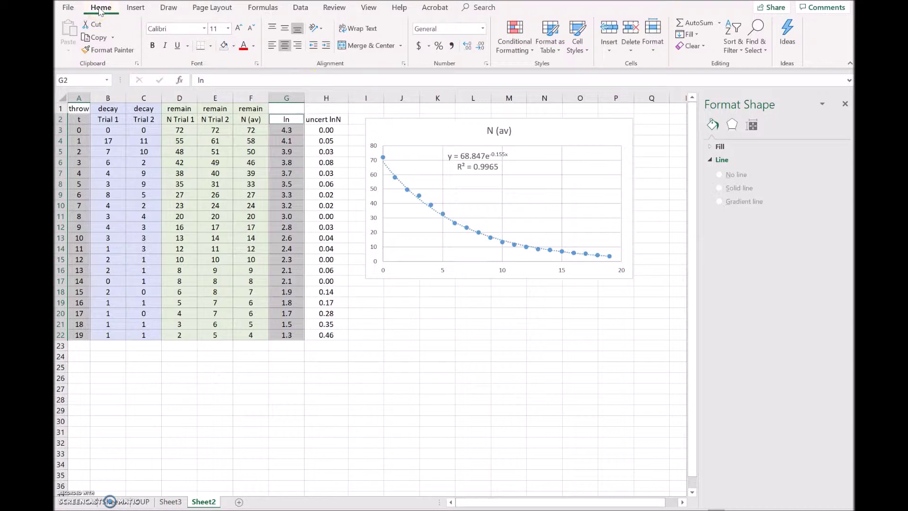
click(139, 9)
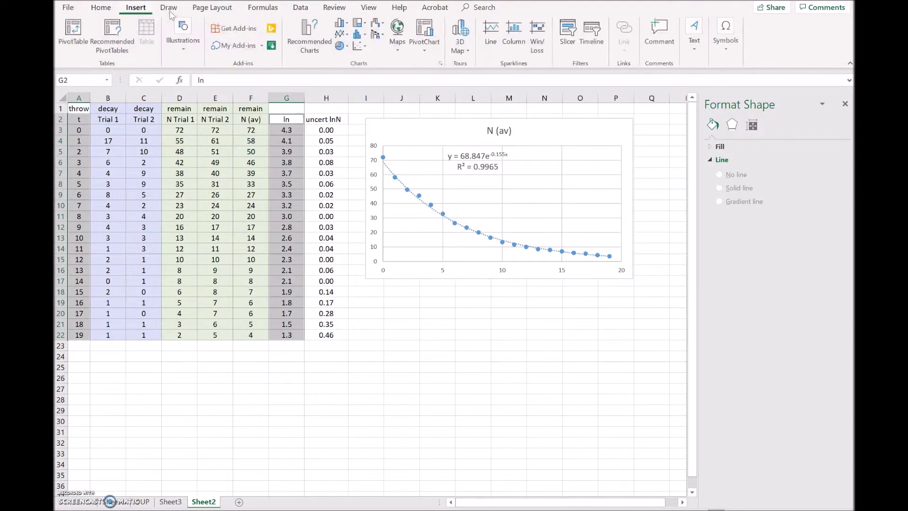
click(359, 46)
click(367, 81)
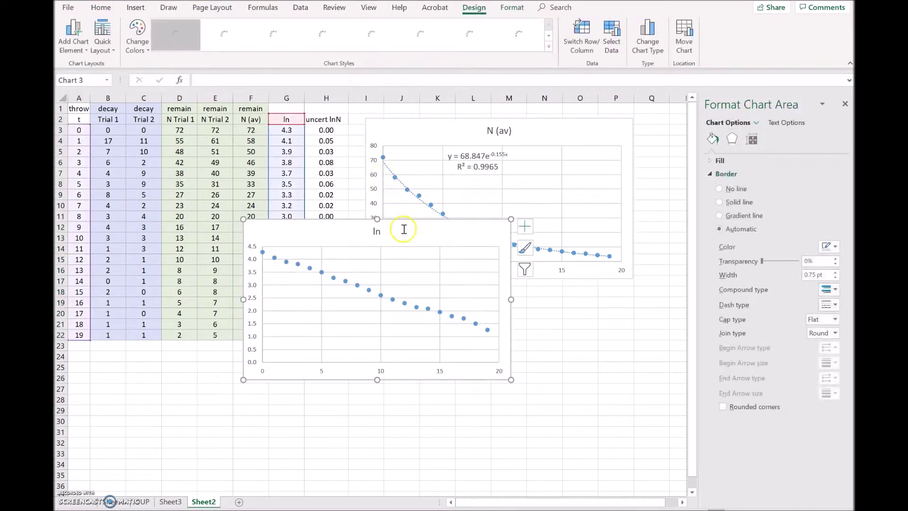
drag(409, 235, 532, 310)
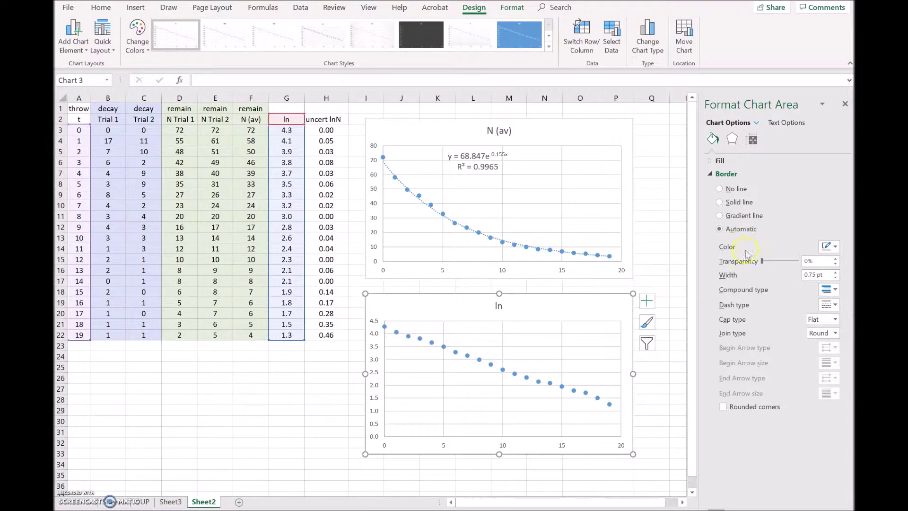
Add a linear trendline to the ln chart and display its equation and R-squared value.
click(649, 302)
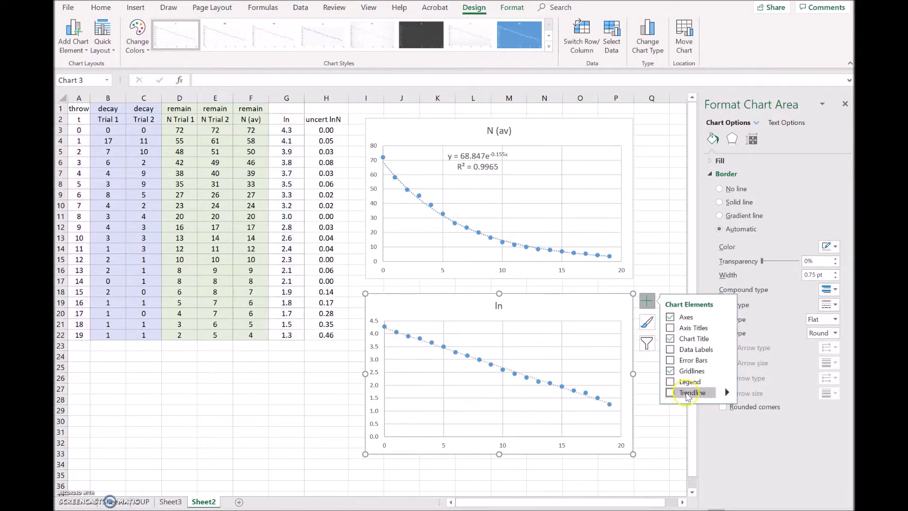
click(727, 392)
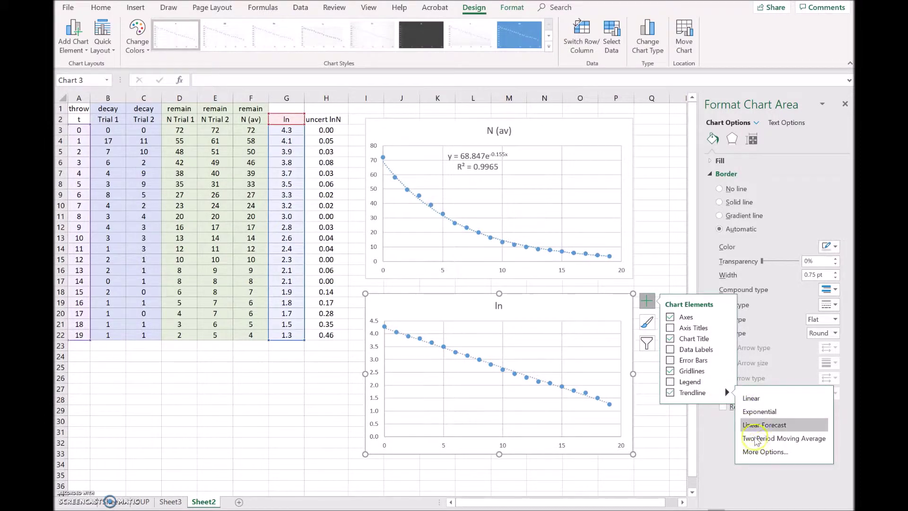
click(765, 453)
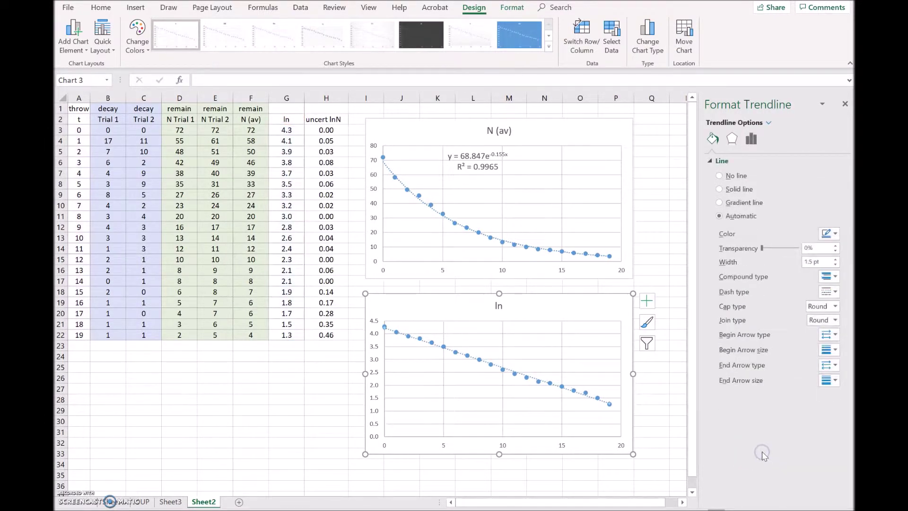
click(752, 139)
click(720, 386)
click(720, 401)
Move the ln chart's trendline equation label to the empty area above the line and set its font size to 12.
click(577, 402)
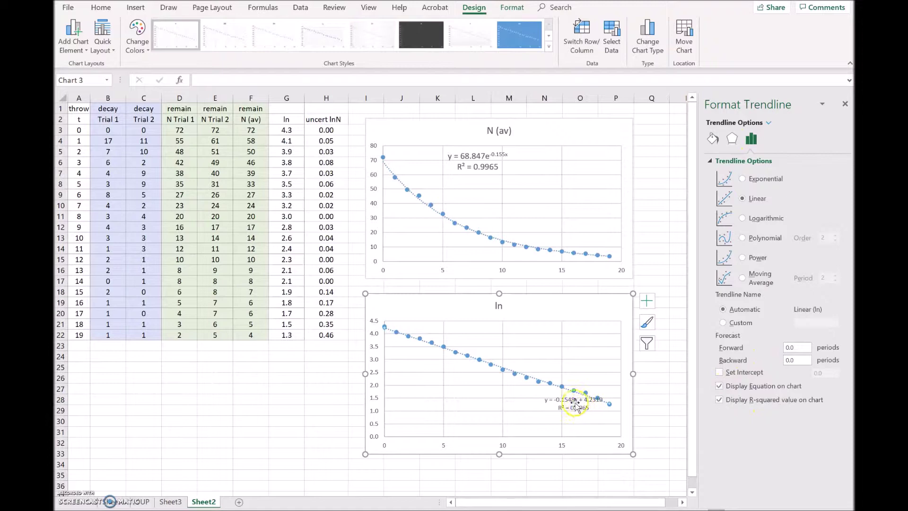
drag(570, 397, 536, 334)
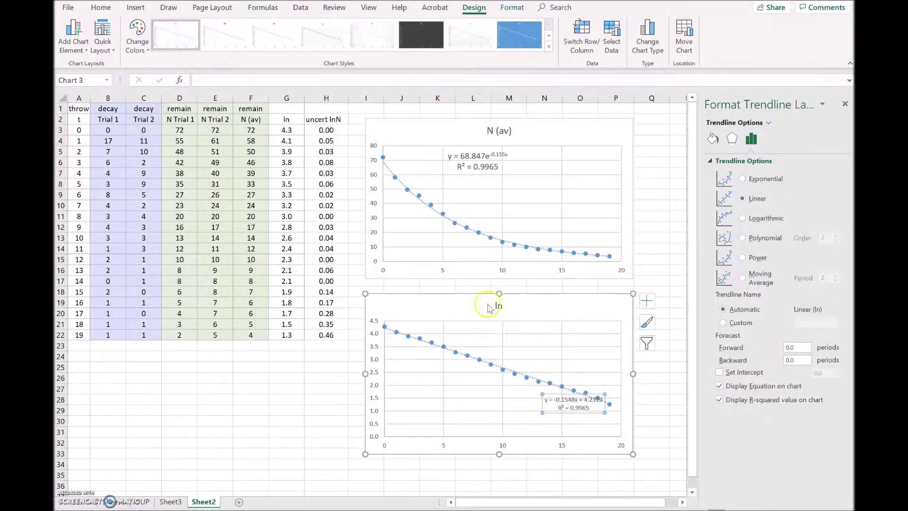
click(101, 7)
click(229, 29)
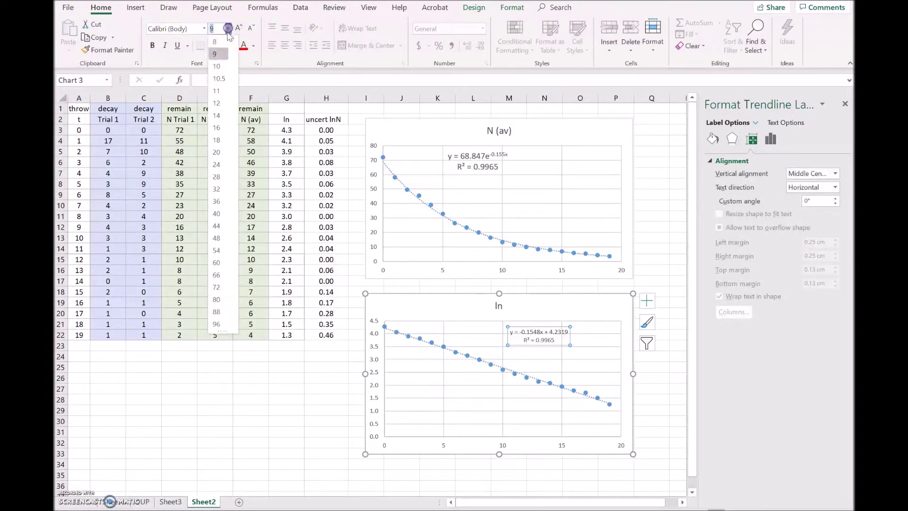
click(218, 100)
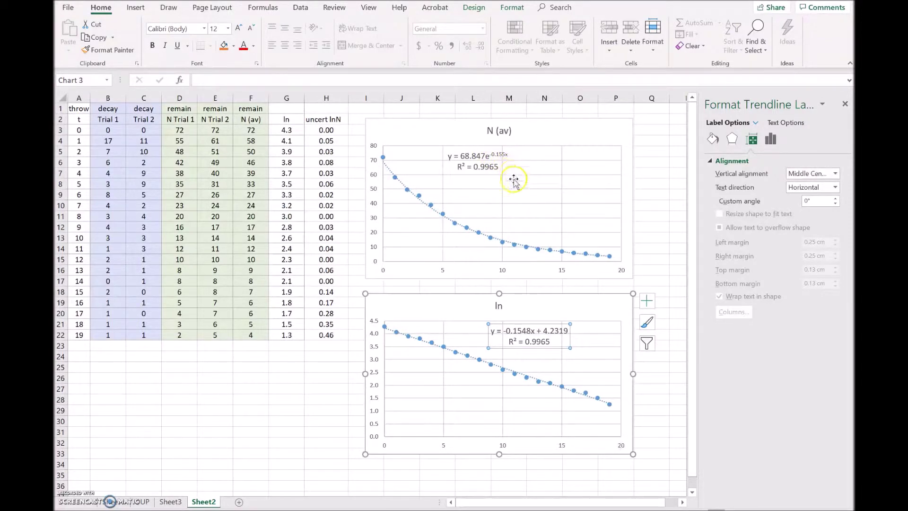
Add axis titles to the ln chart, naming the horizontal axis "No. of throw" and the vertical axis "ln N".
click(646, 302)
click(671, 328)
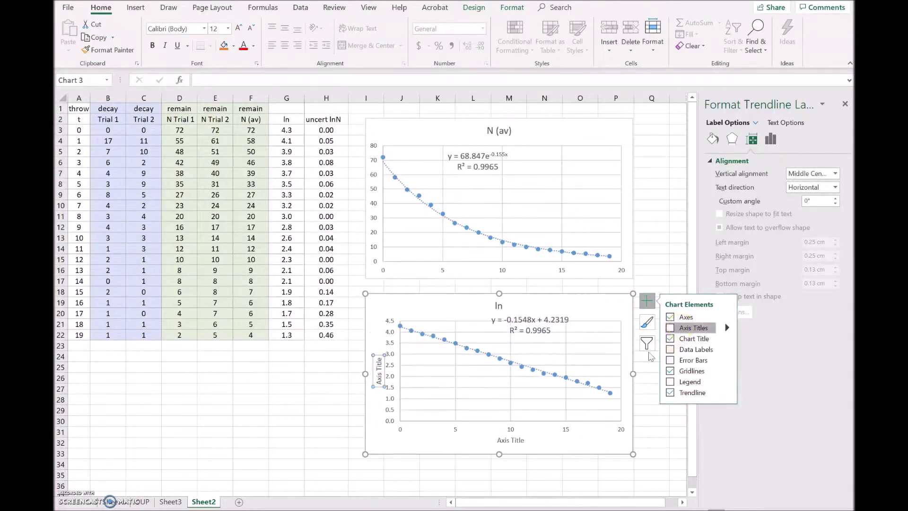
click(516, 441)
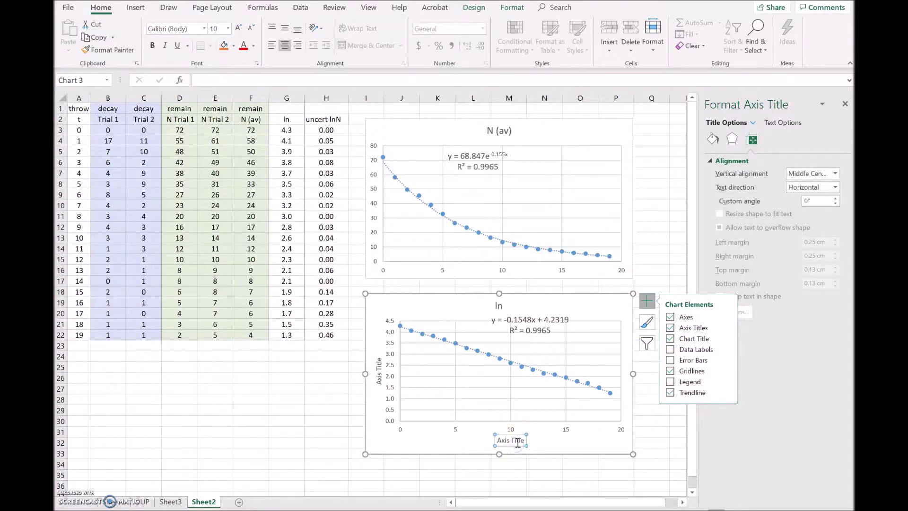
text(N)
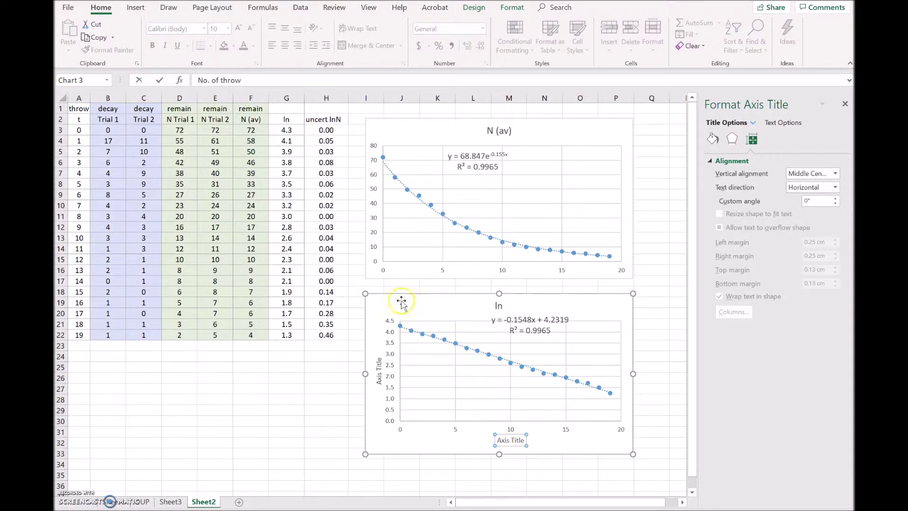
click(379, 371)
text(ln N)
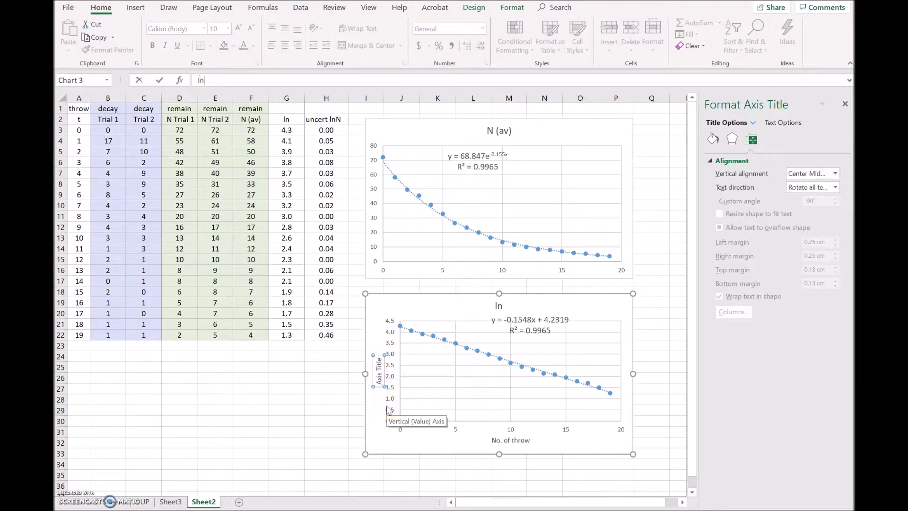
click(395, 433)
Retitle the lower chart "ln N vs t" and move its trendline equation label into the empty area above the line.
click(502, 307)
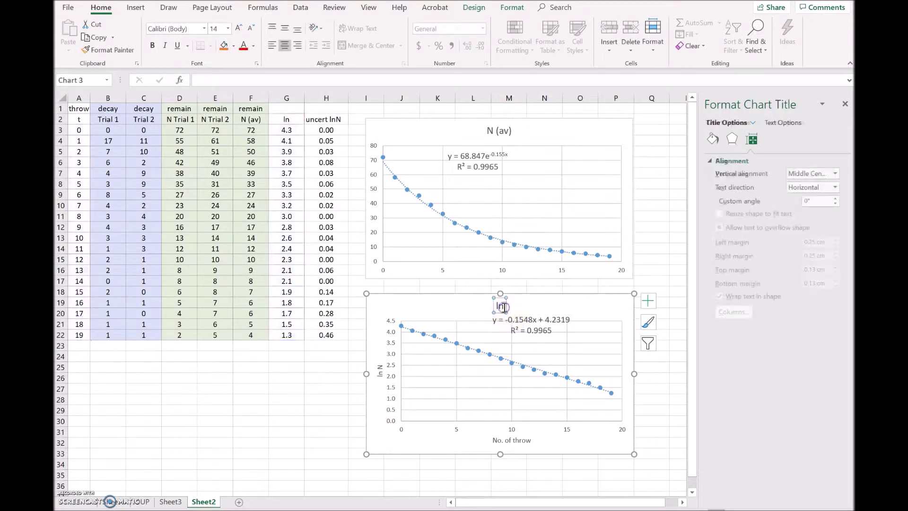
text(ln N vs t)
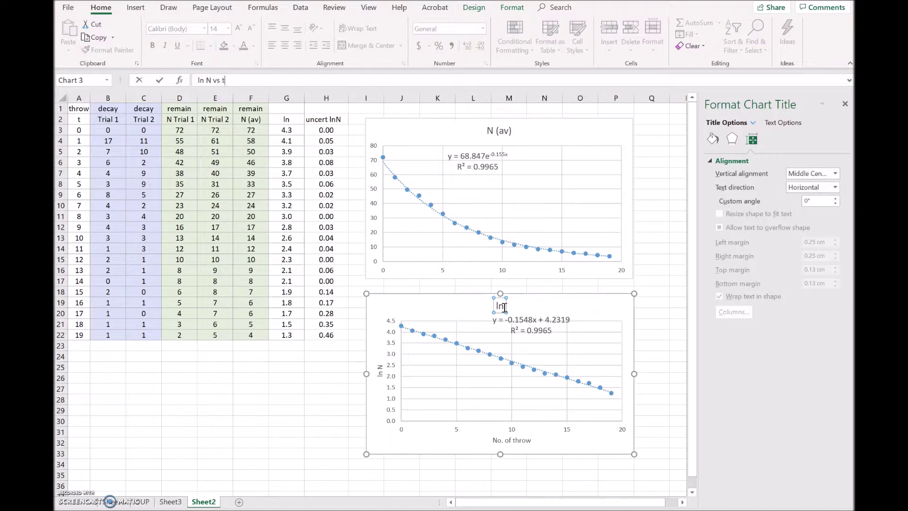
click(525, 299)
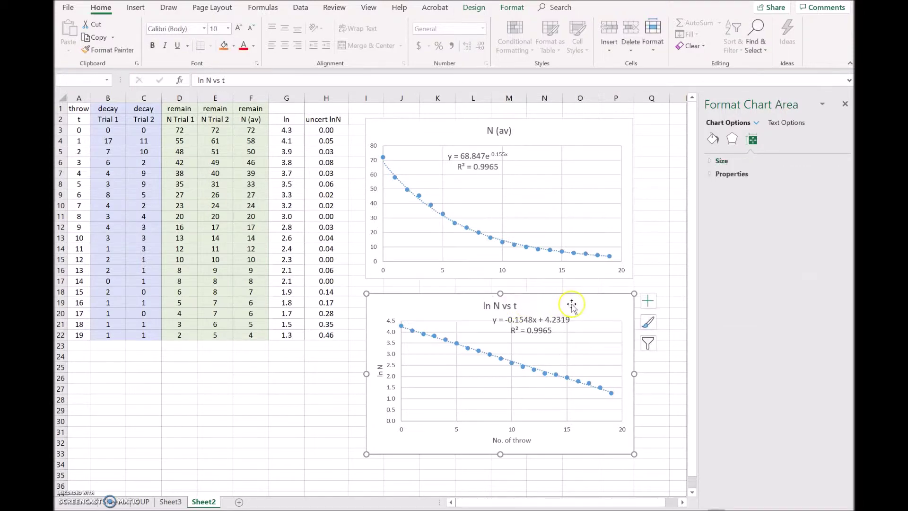
click(539, 330)
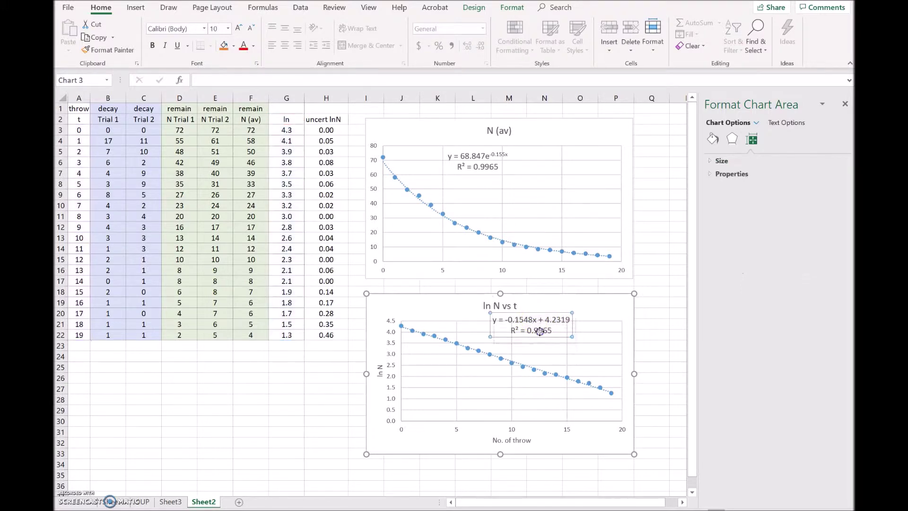
drag(540, 337, 557, 332)
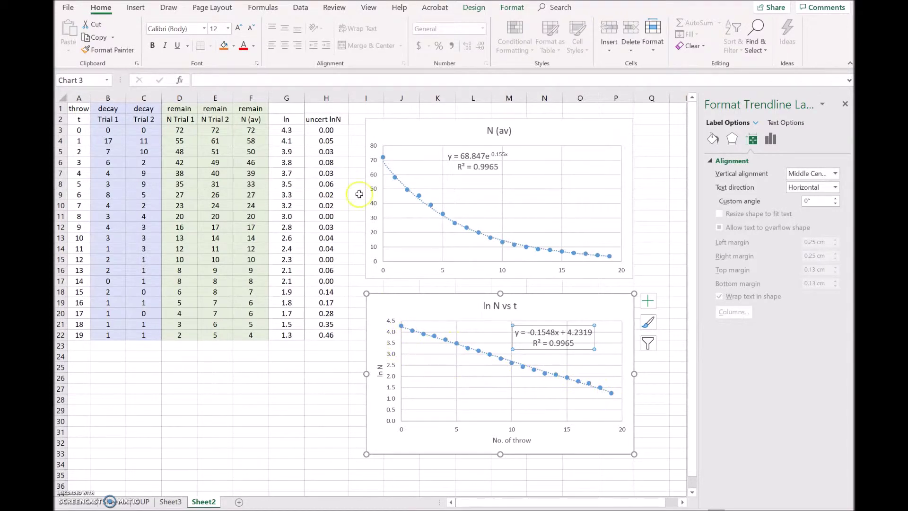
Add error bars to the ln N vs t chart and delete the horizontal ones.
click(327, 131)
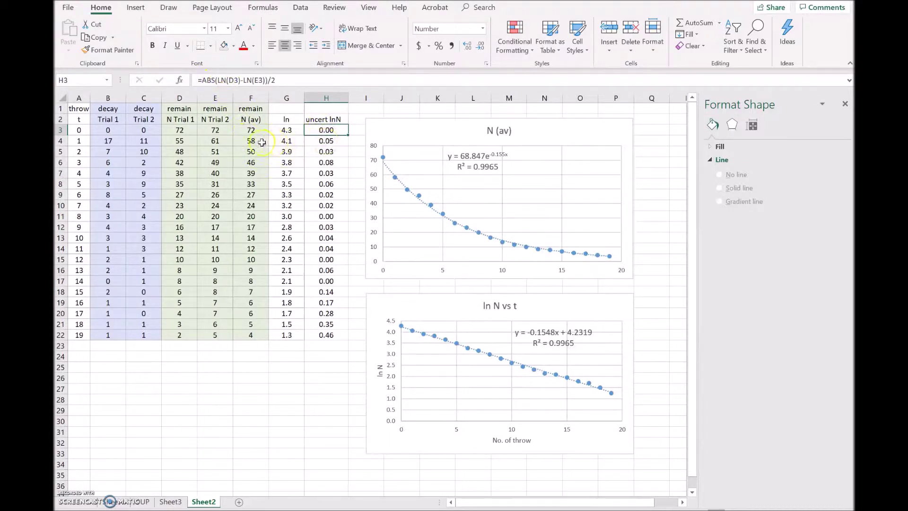
click(323, 141)
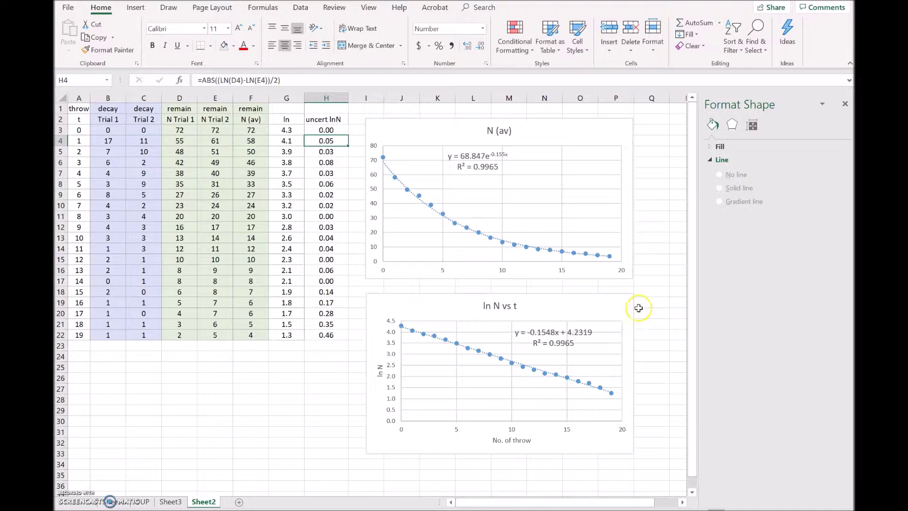
click(636, 305)
click(647, 302)
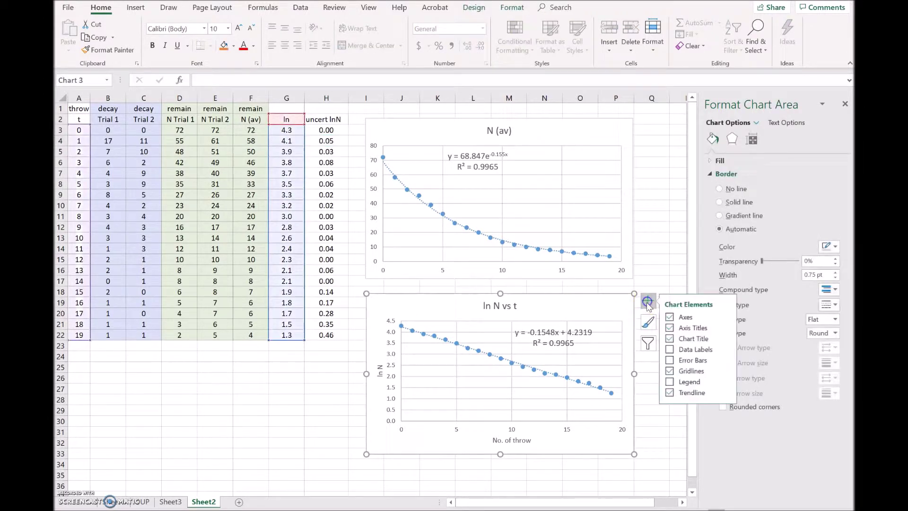
click(728, 360)
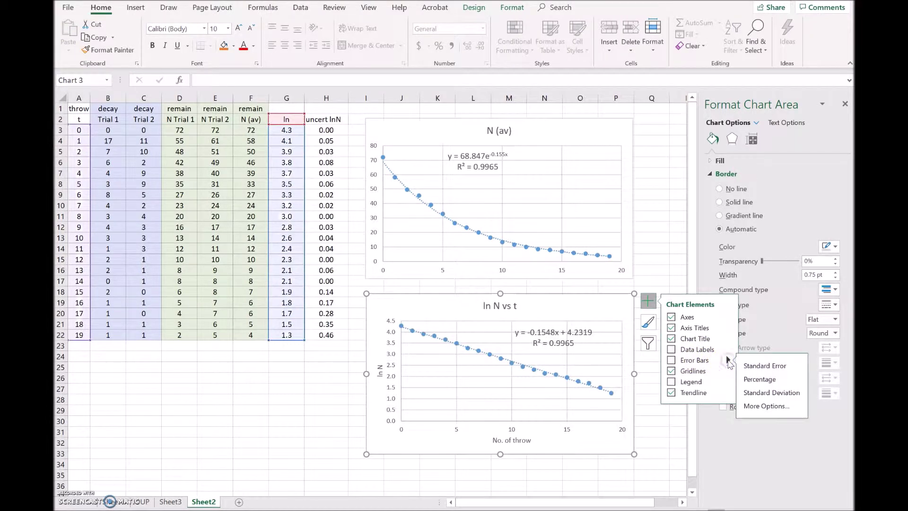
click(765, 406)
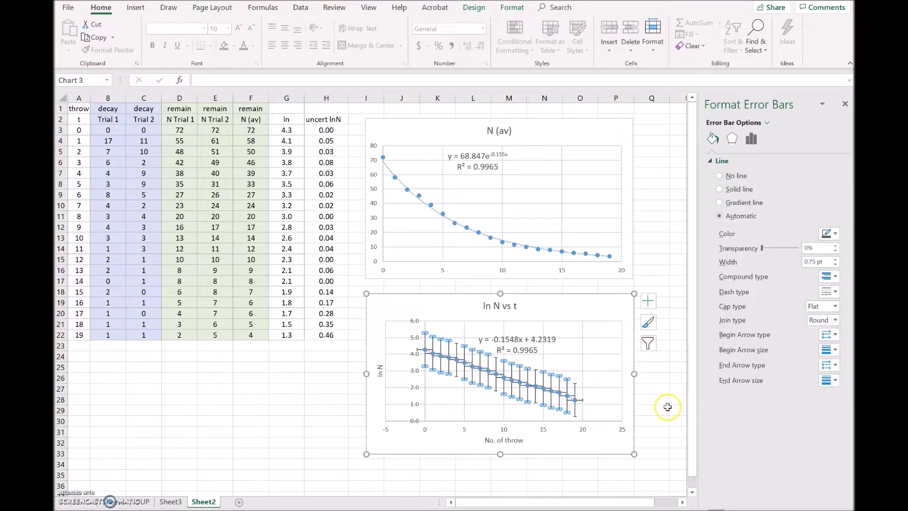
click(581, 404)
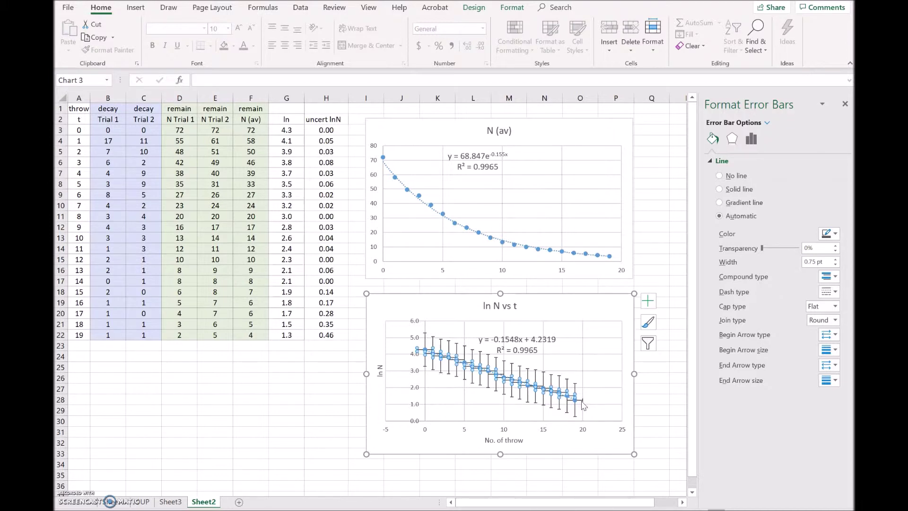
key(Delete)
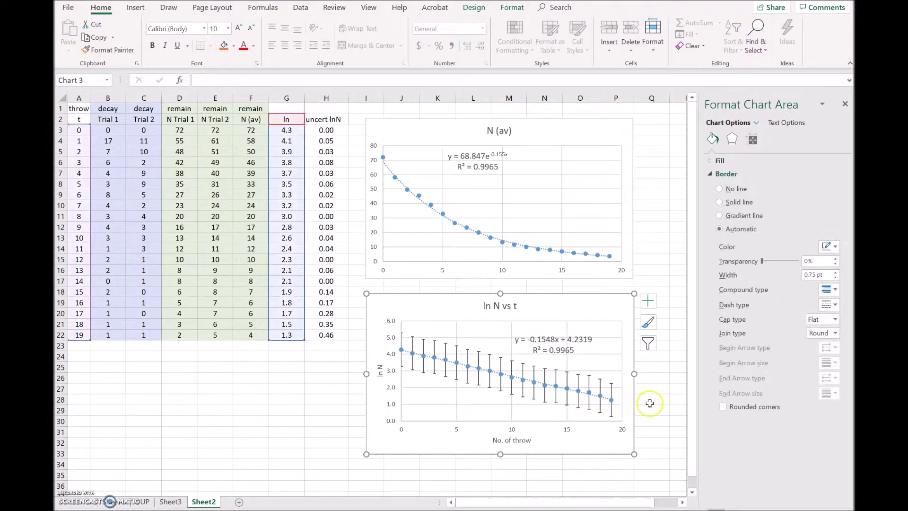
Set the vertical error bars on the ln N vs t chart to custom amounts, using H3:H22 for both positive and negative values.
click(653, 304)
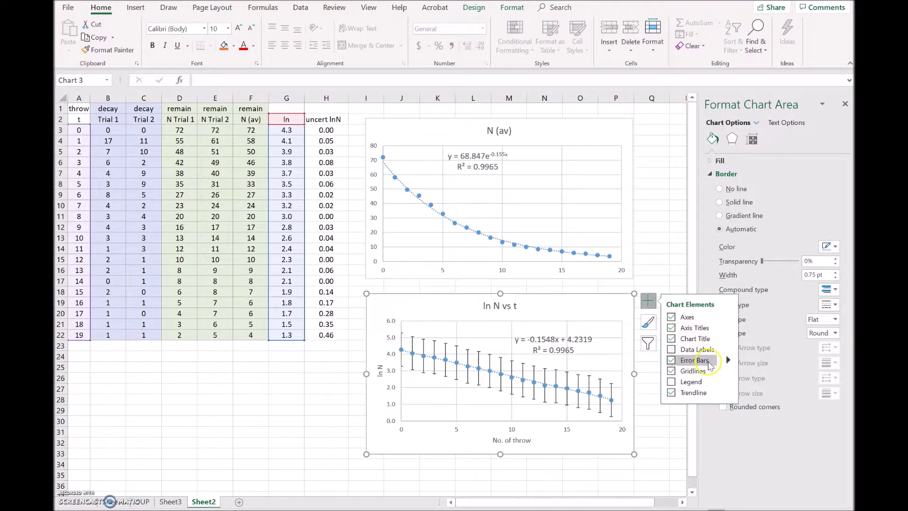
mouse_move(731, 364)
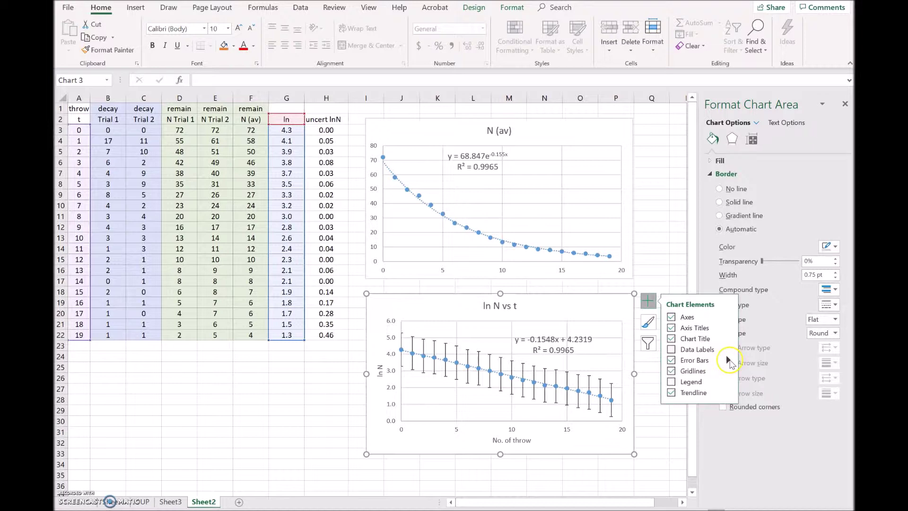
click(769, 406)
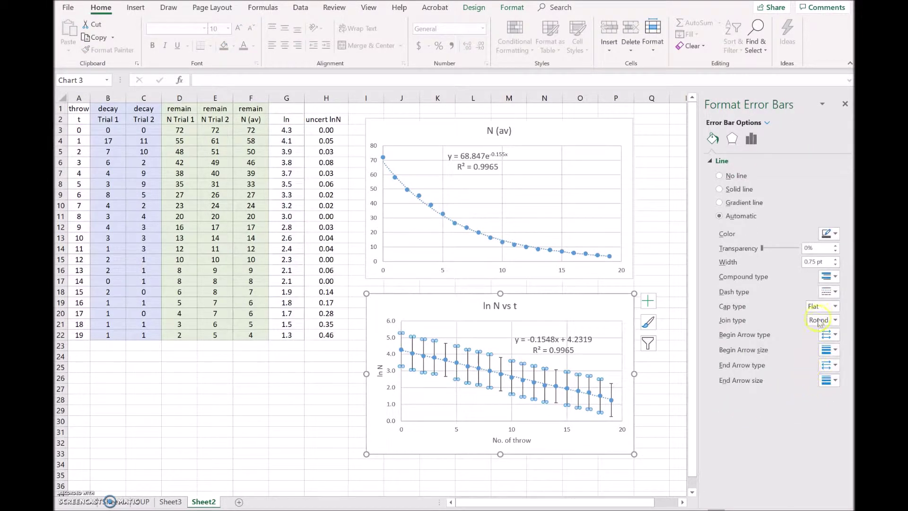
click(751, 139)
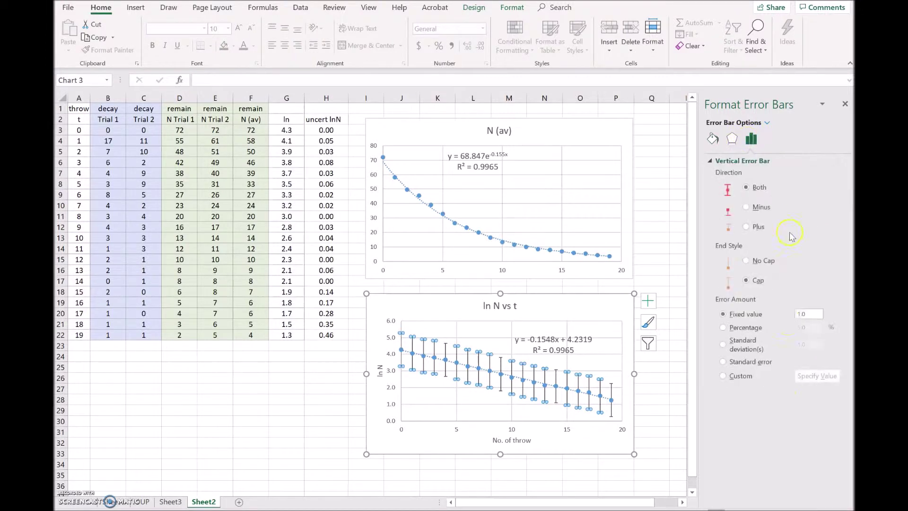
click(723, 377)
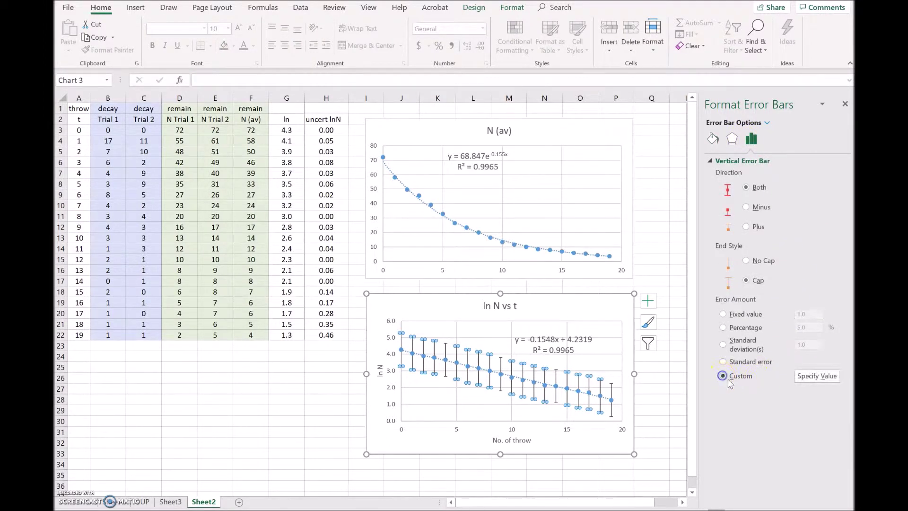
click(807, 377)
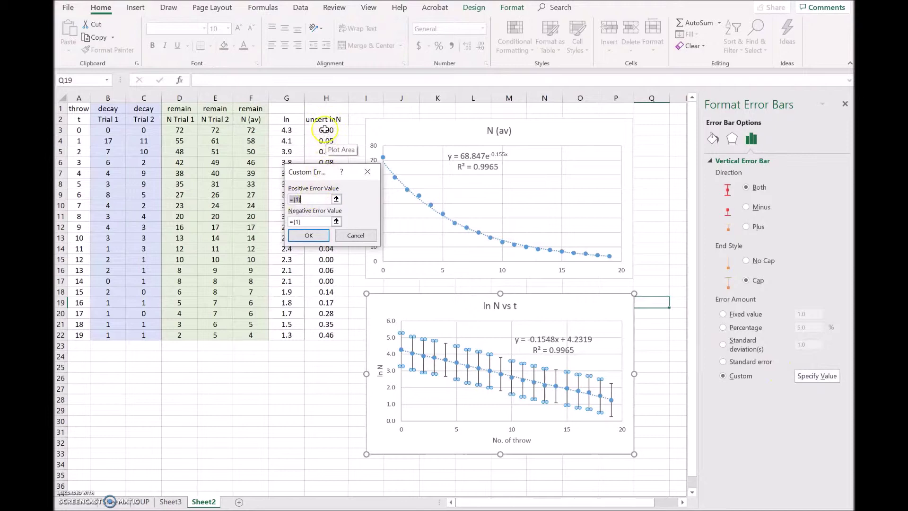
drag(325, 130, 327, 335)
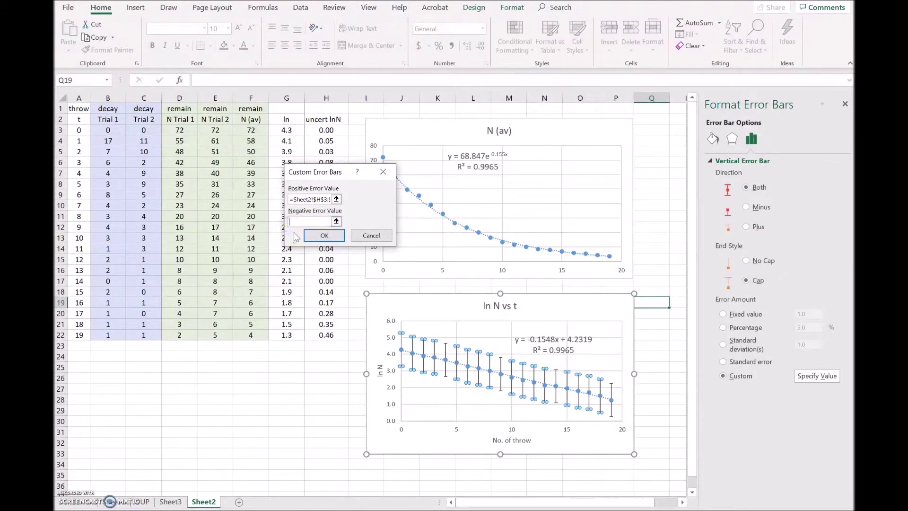
drag(325, 131, 326, 337)
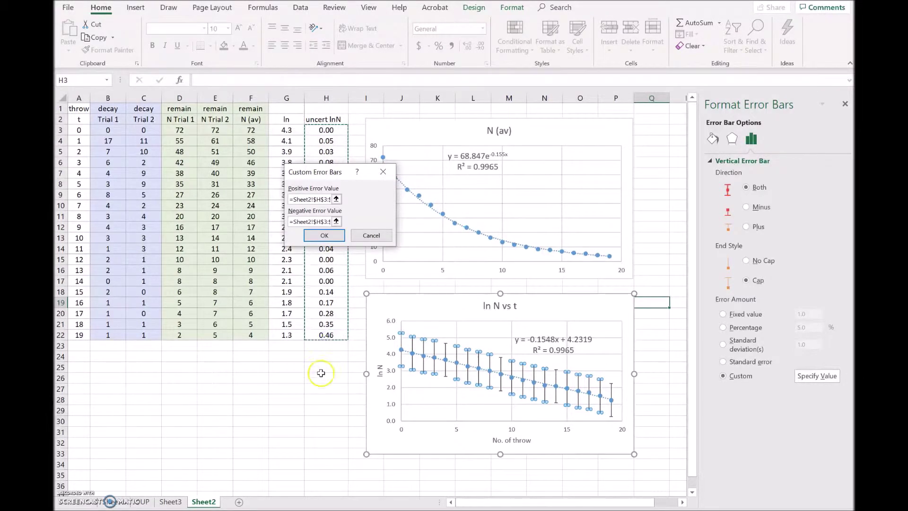
click(329, 235)
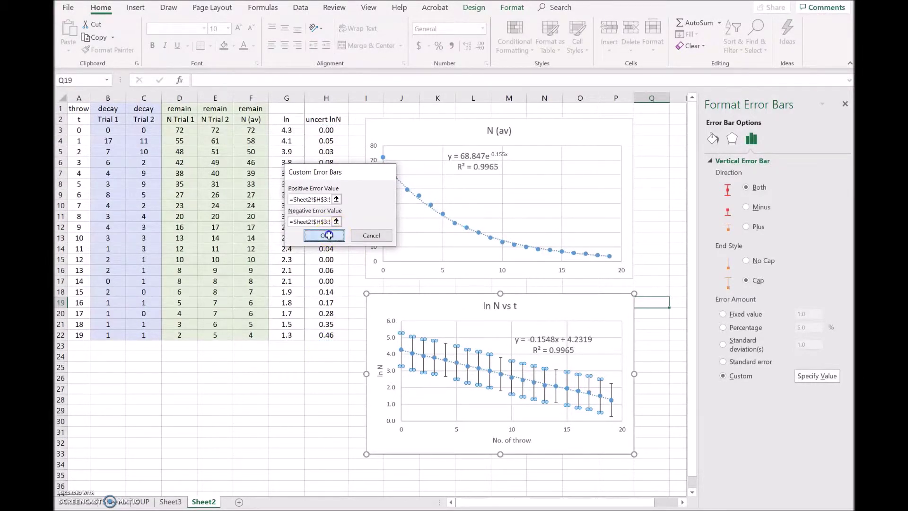
click(495, 386)
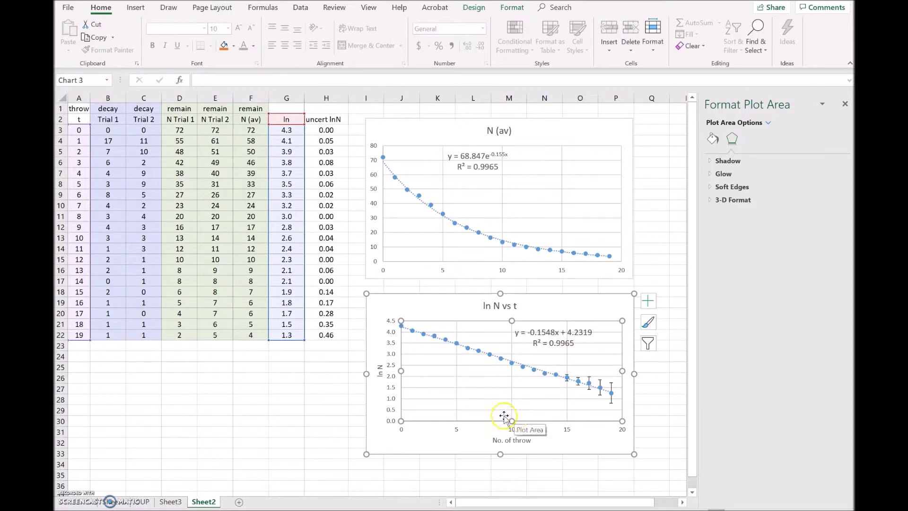
Draw a straight line about 10 cm wide and 3 cm high from the first ln N point to the last error bar's upper half, styled black.
click(137, 10)
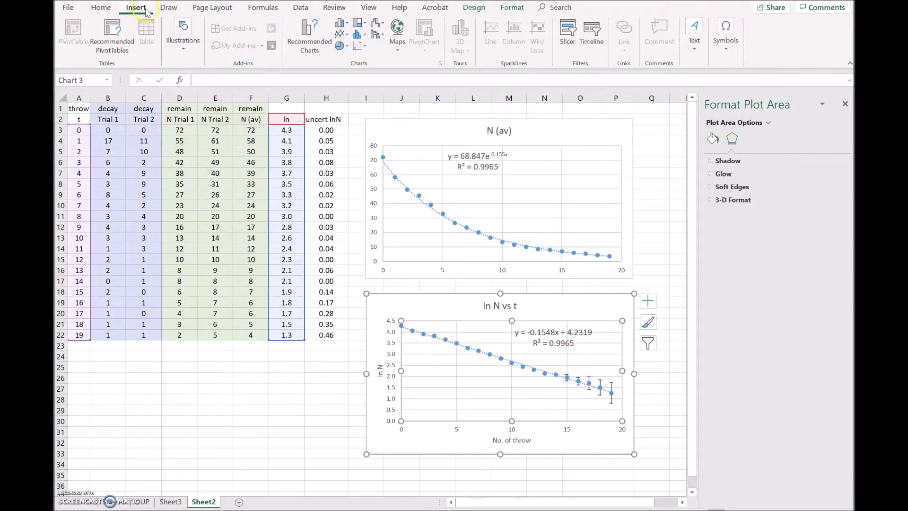
click(183, 48)
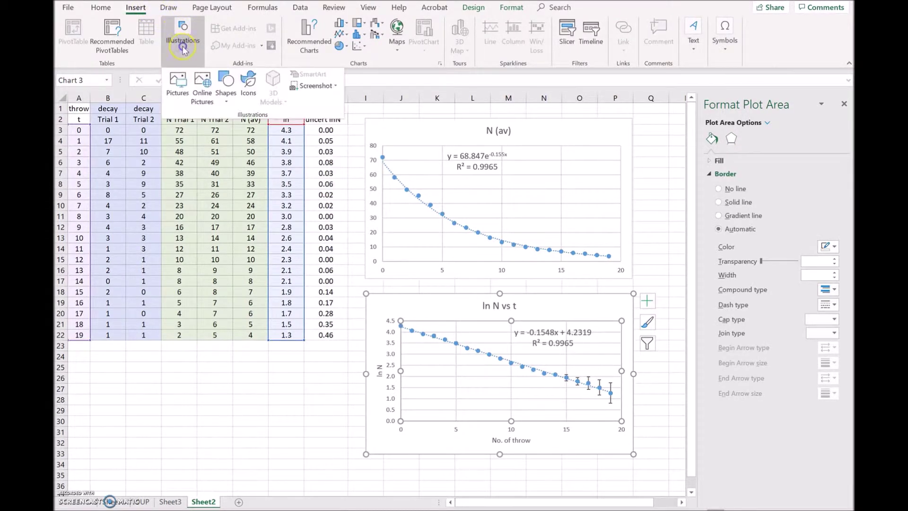
click(223, 89)
click(232, 130)
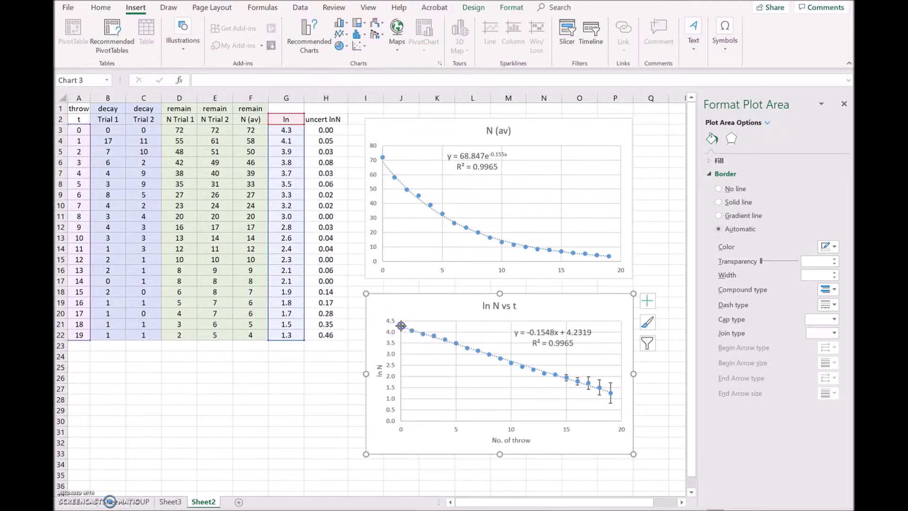
mouse_move(401, 326)
mouse_down()
mouse_move(507, 348)
mouse_move(613, 386)
mouse_up()
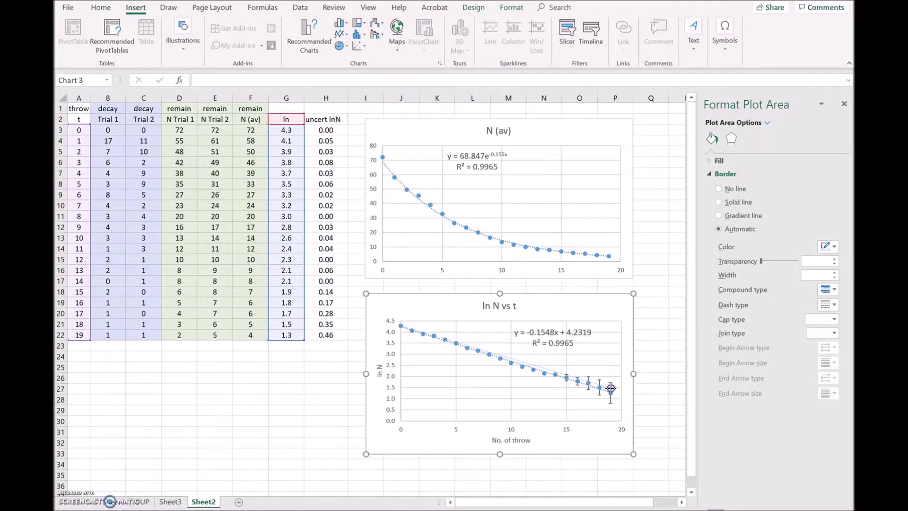
click(610, 388)
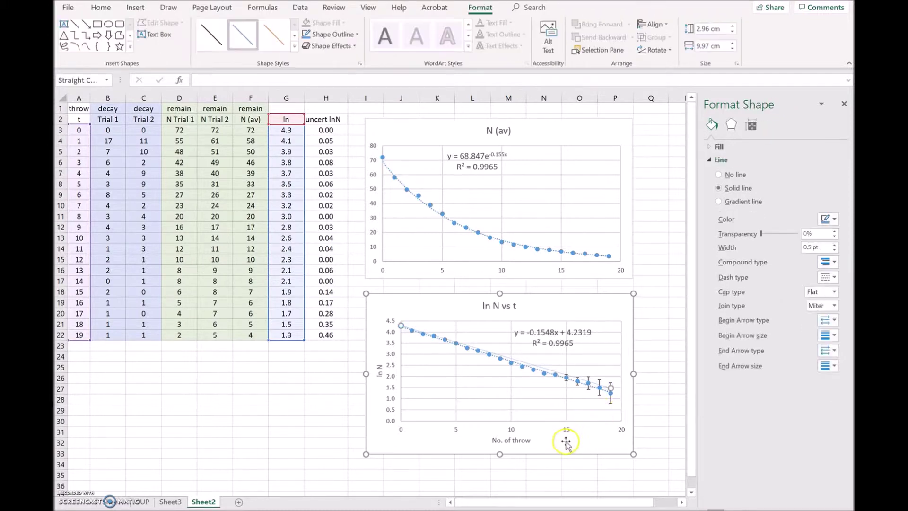
click(214, 40)
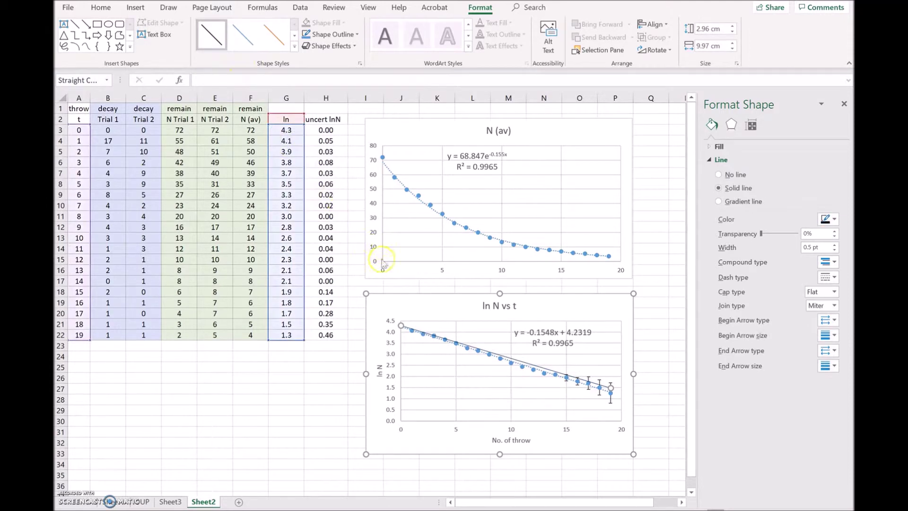
click(401, 325)
Draw a second line about 10 cm wide and 3.3 cm high from the first ln N point to the last error bar's lower half, styled orange.
click(135, 9)
click(183, 26)
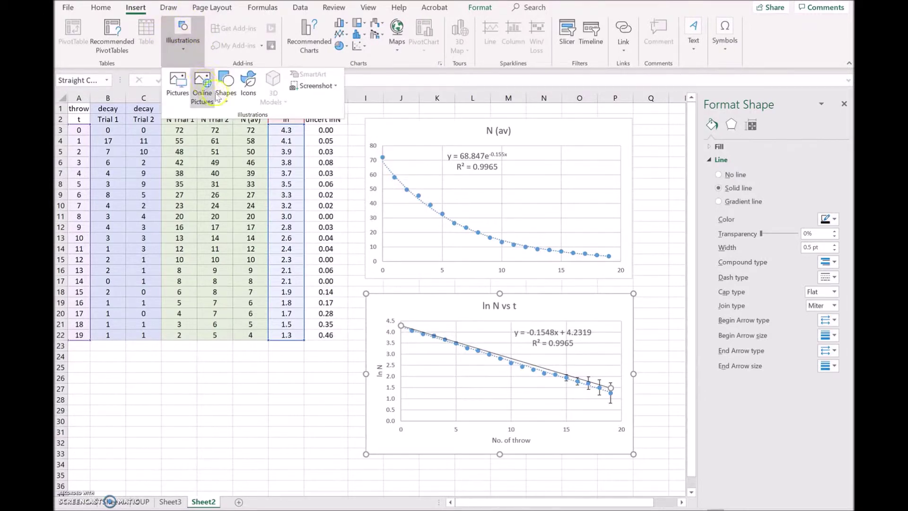
click(231, 108)
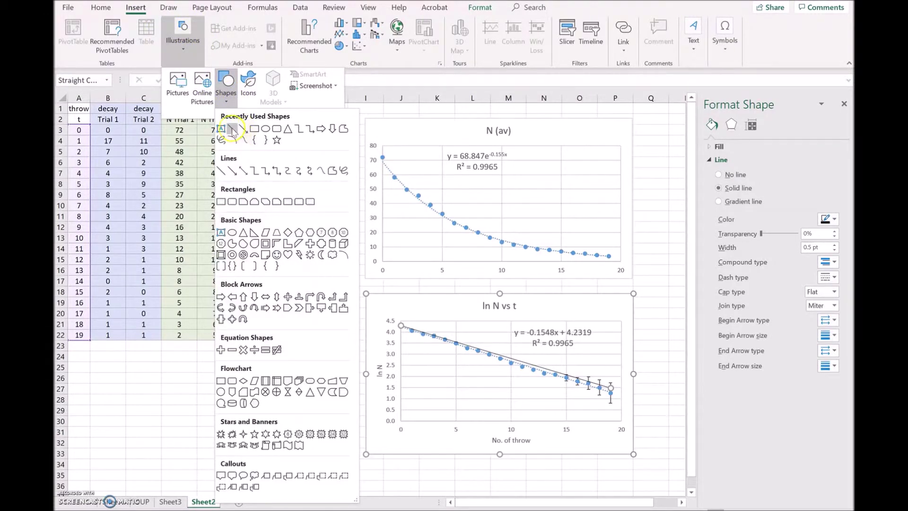
click(234, 135)
drag(400, 326, 599, 399)
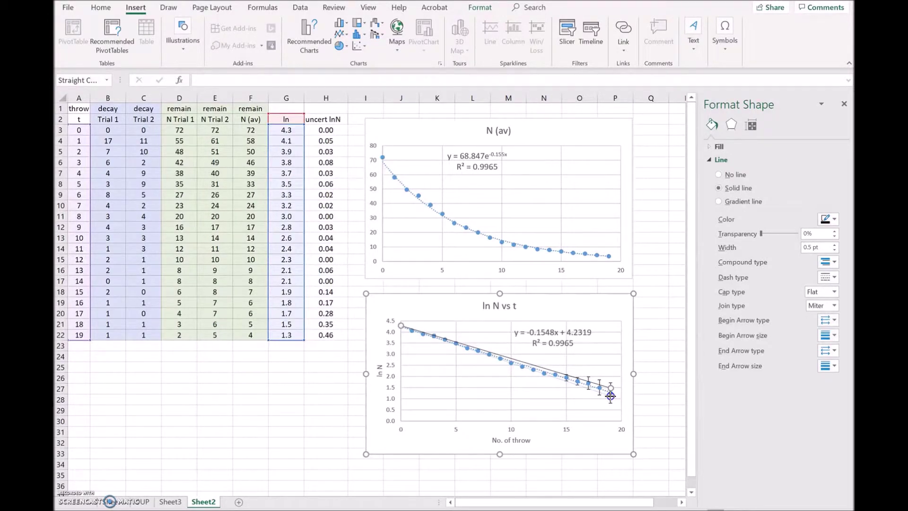
drag(611, 395, 611, 396)
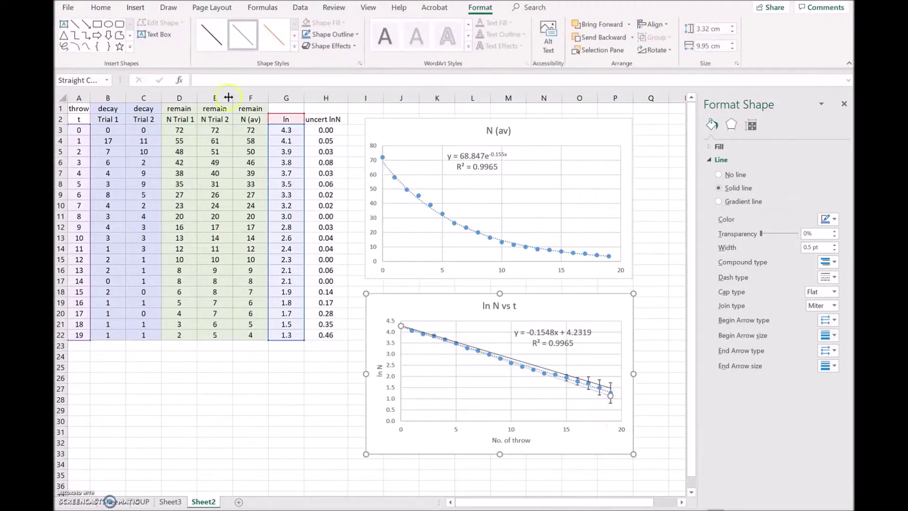
click(281, 48)
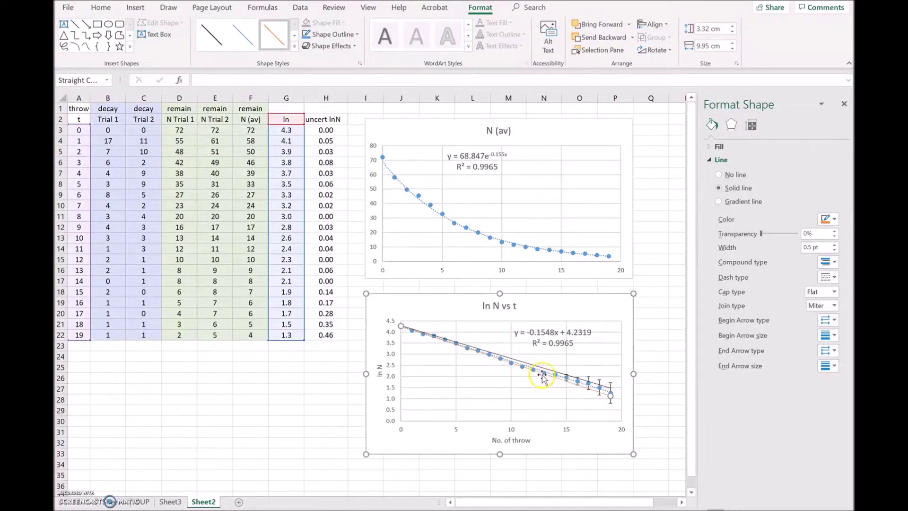
mouse_move(554, 382)
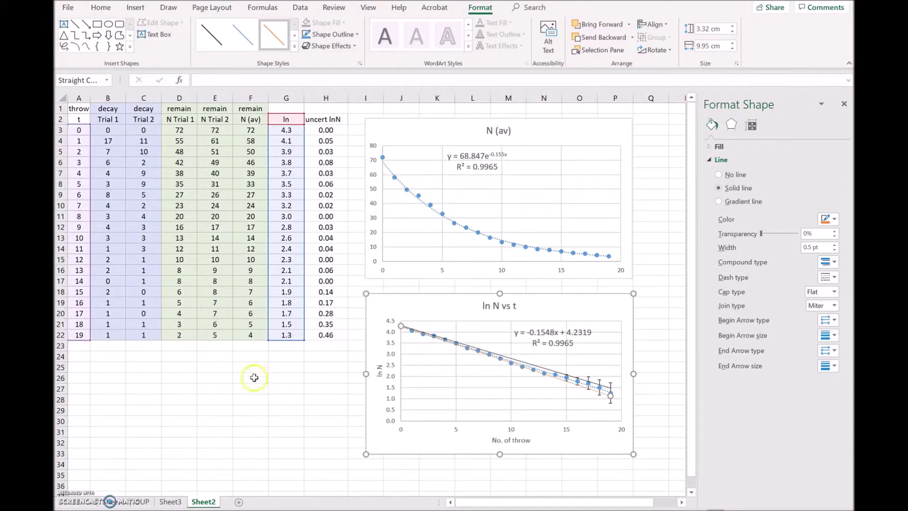
Switch to Sheet3 and examine its ln N vs t chart and the listed gradient, uncertainty and half-life calculation steps.
click(176, 503)
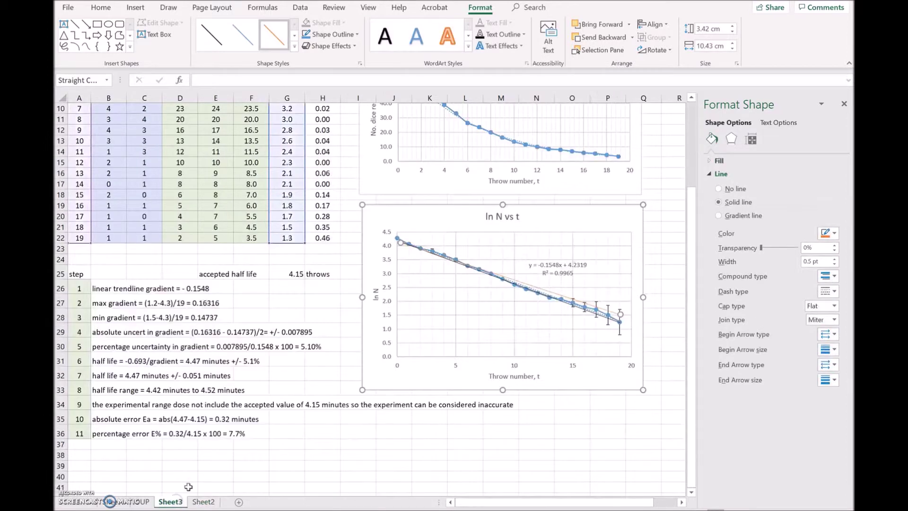
click(632, 215)
drag(399, 240, 401, 242)
click(97, 364)
click(141, 362)
click(213, 374)
Correct the misspelled "dose" to "does" in the step 9 conclusion in cell B34.
click(98, 406)
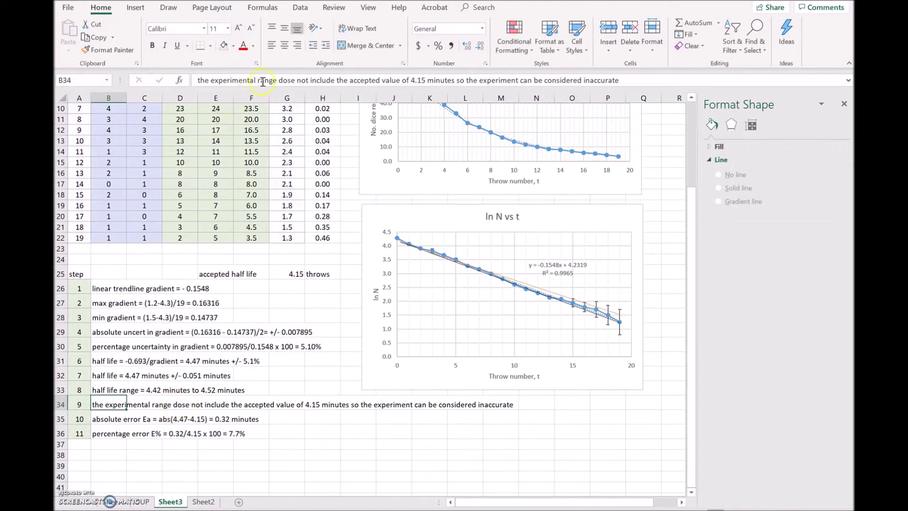
click(296, 80)
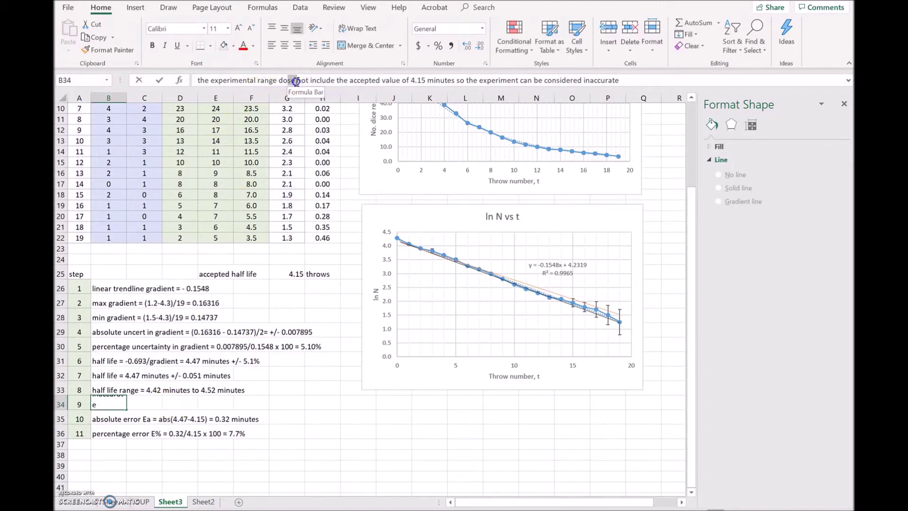
key(BackSpace)
key(BackSpace)
text(es)
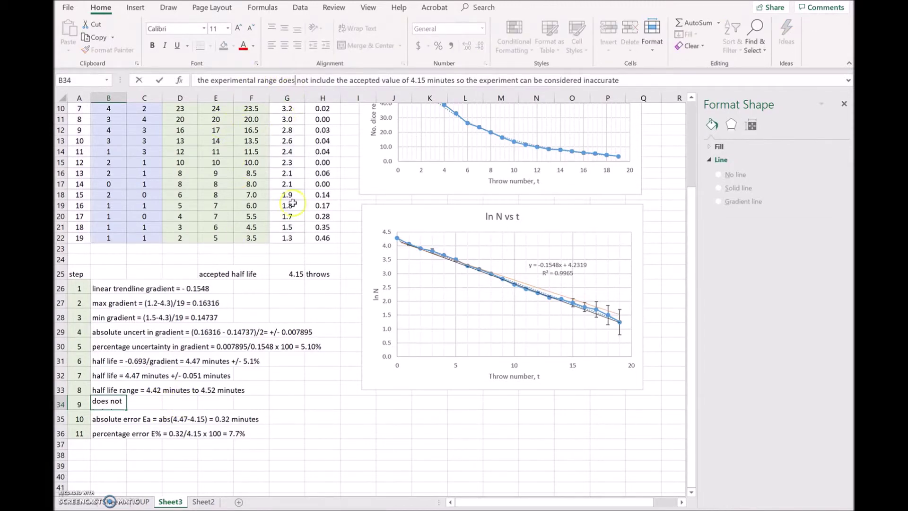
click(318, 415)
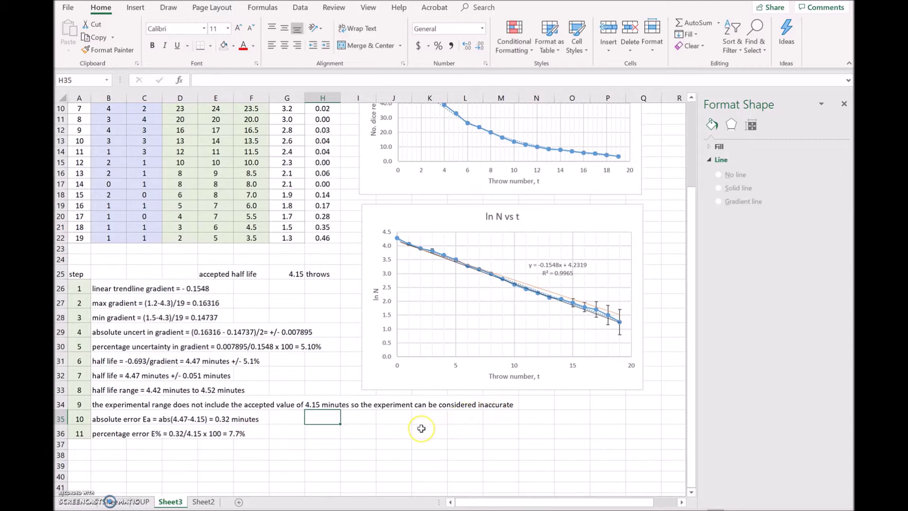
scroll(421, 429, up, 3)
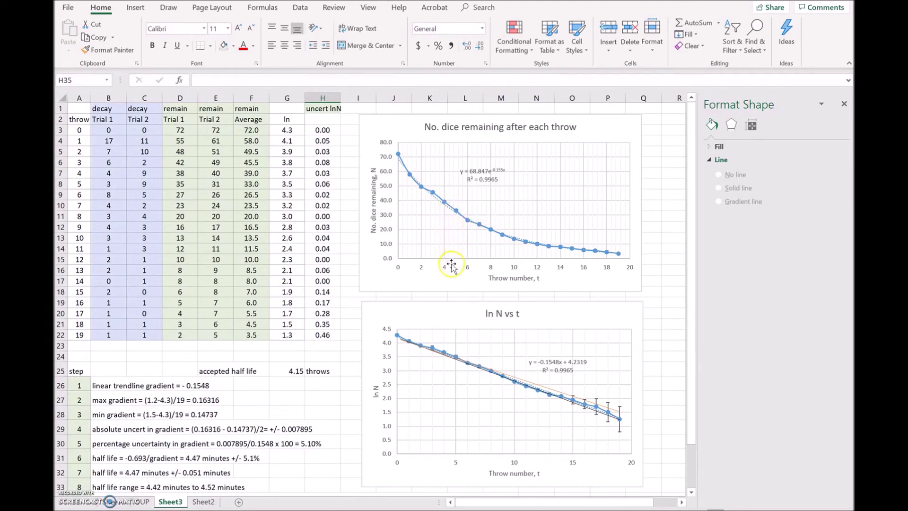
scroll(495, 386, down, 3)
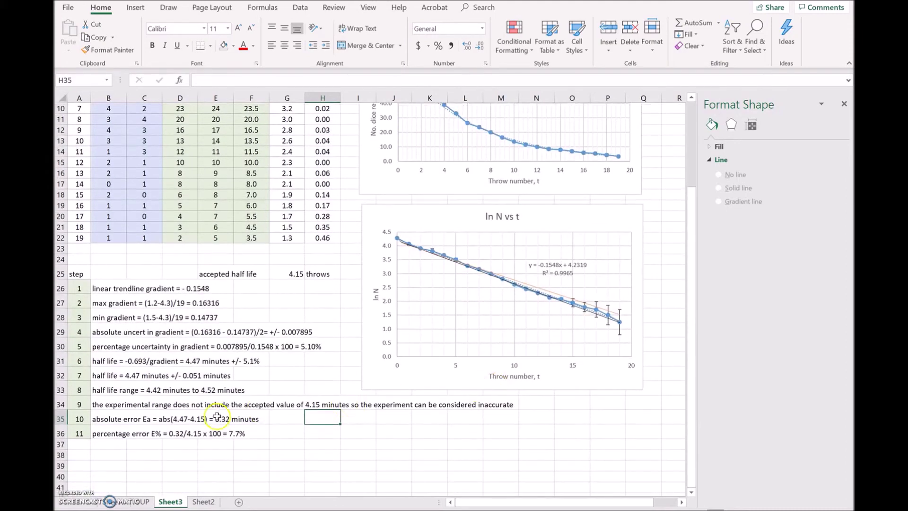